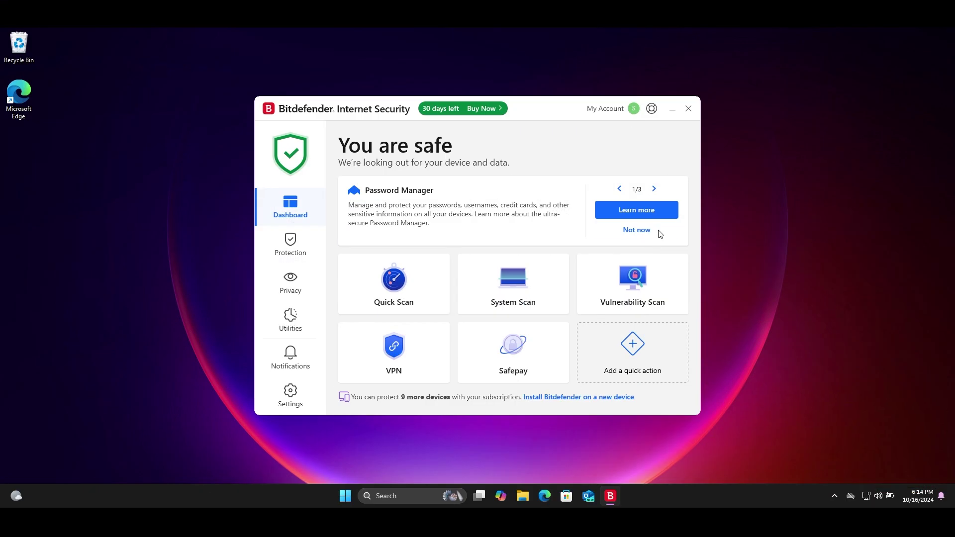
Review the quick actions that can be pinned to the Bitdefender dashboard.
mouse_move(681, 267)
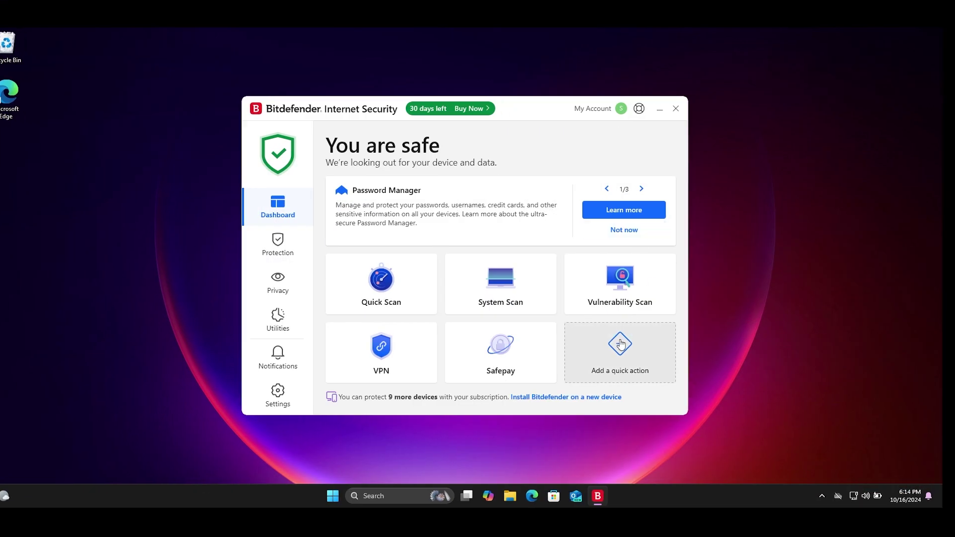
left_click(573, 264)
scroll(384, 245, "down", 3)
scroll(433, 268, "up", 2)
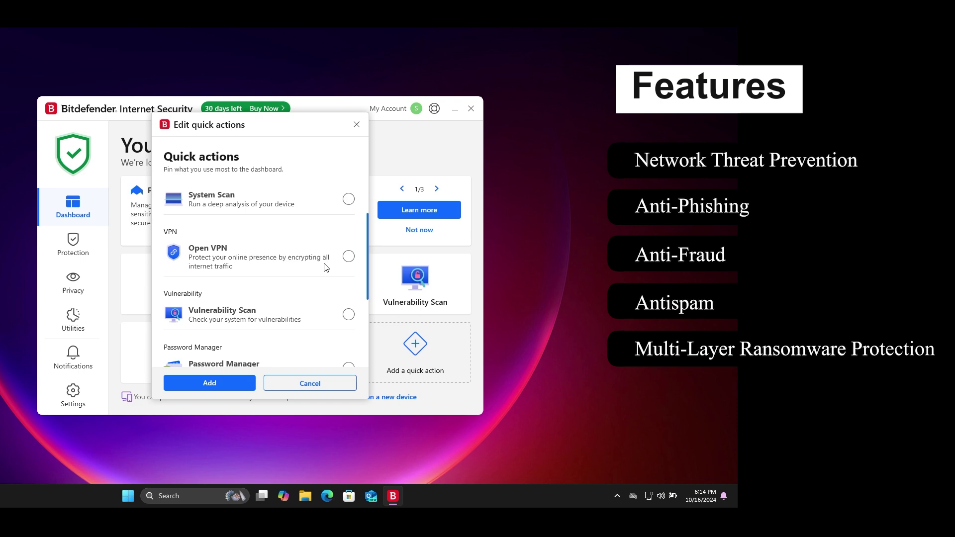
left_click(213, 391)
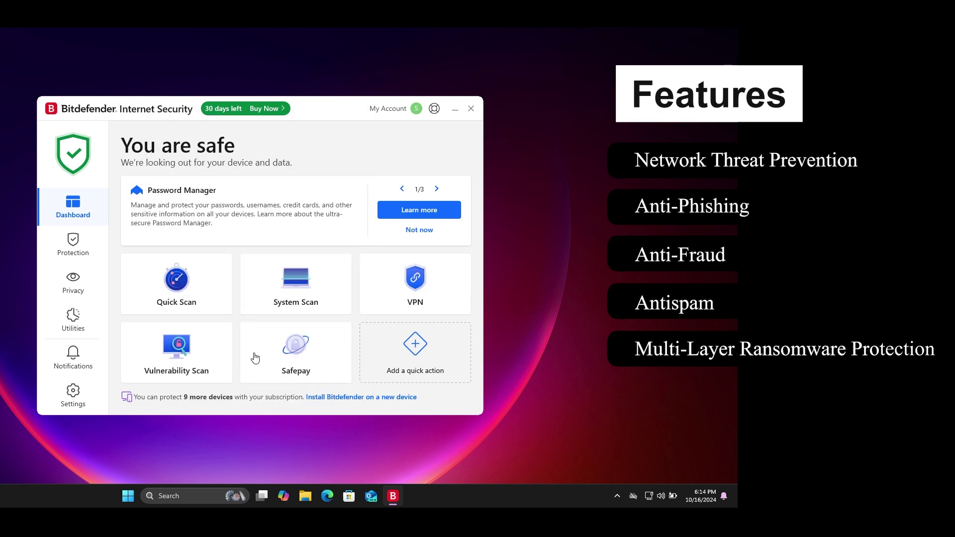
left_click(415, 348)
scroll(353, 278, "down", 5)
left_click(237, 384)
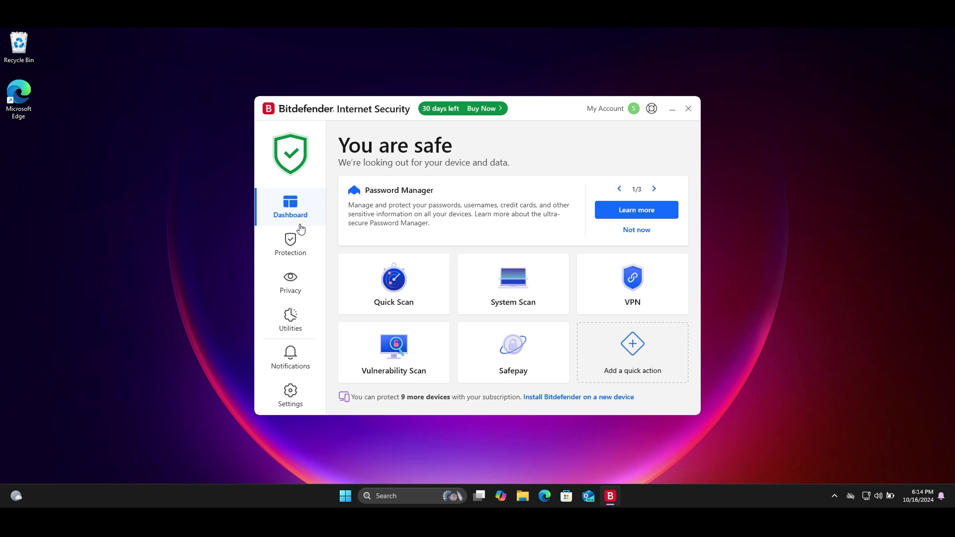
Look through Bitdefender's Protection, Privacy, Utilities, Notifications and Settings pages to survey the available features.
left_click(292, 246)
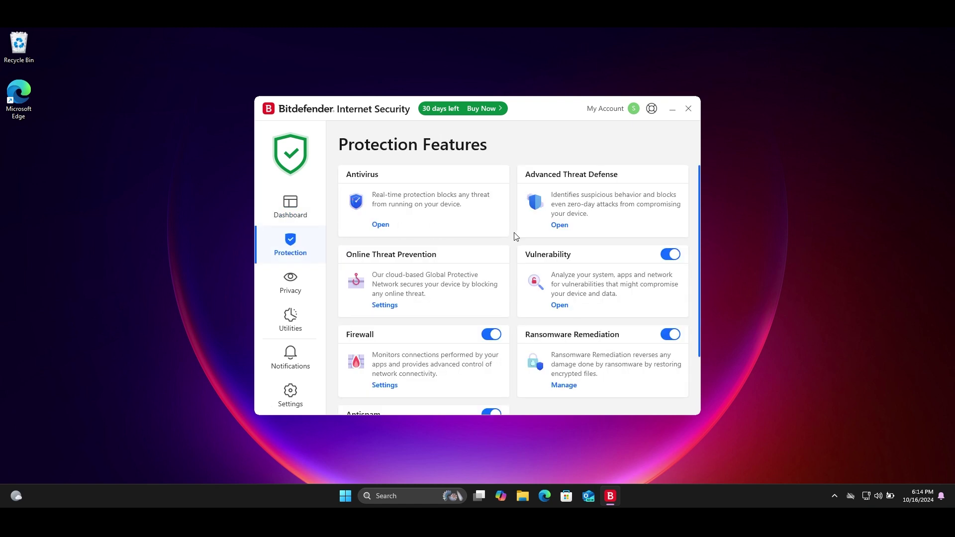
scroll(516, 237, "down", 3)
scroll(515, 237, "up", 3)
left_click(294, 289)
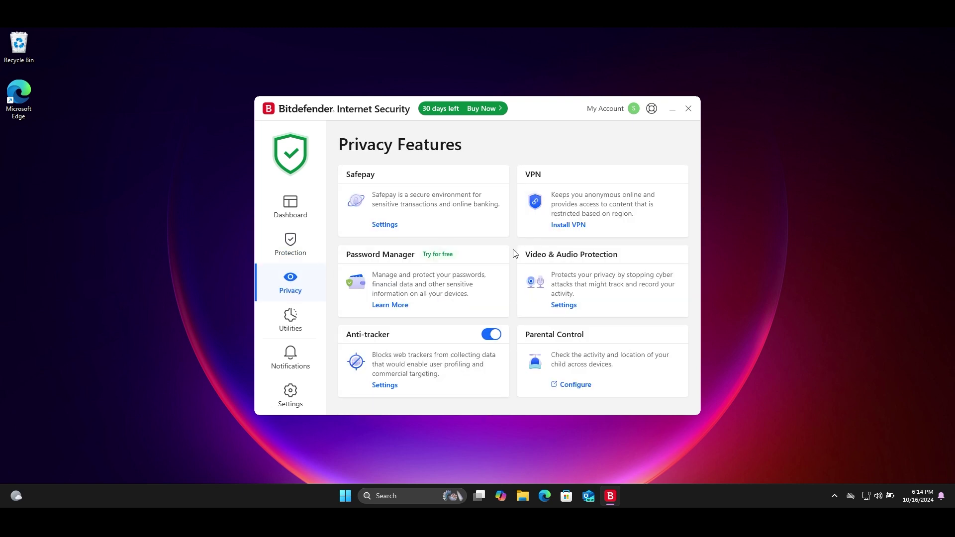
left_click(293, 338)
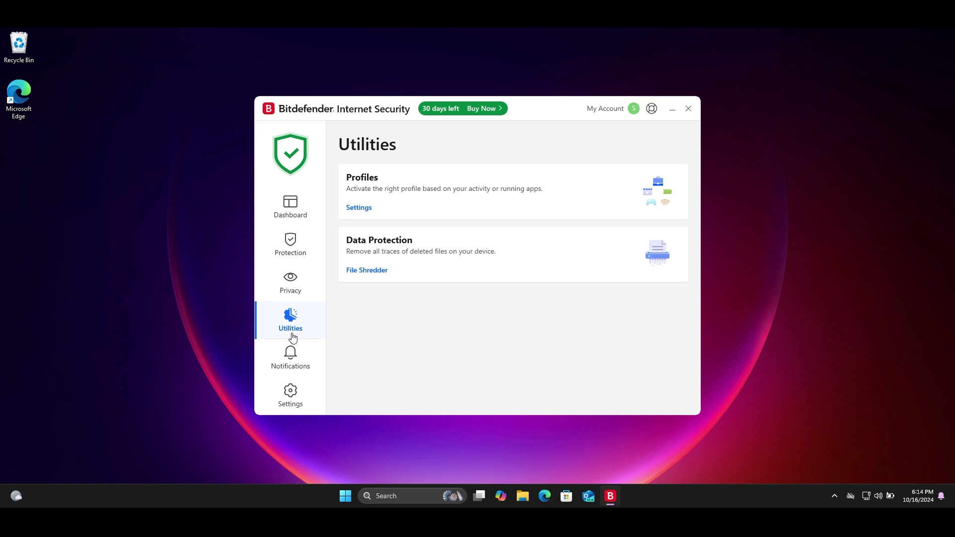
left_click(294, 369)
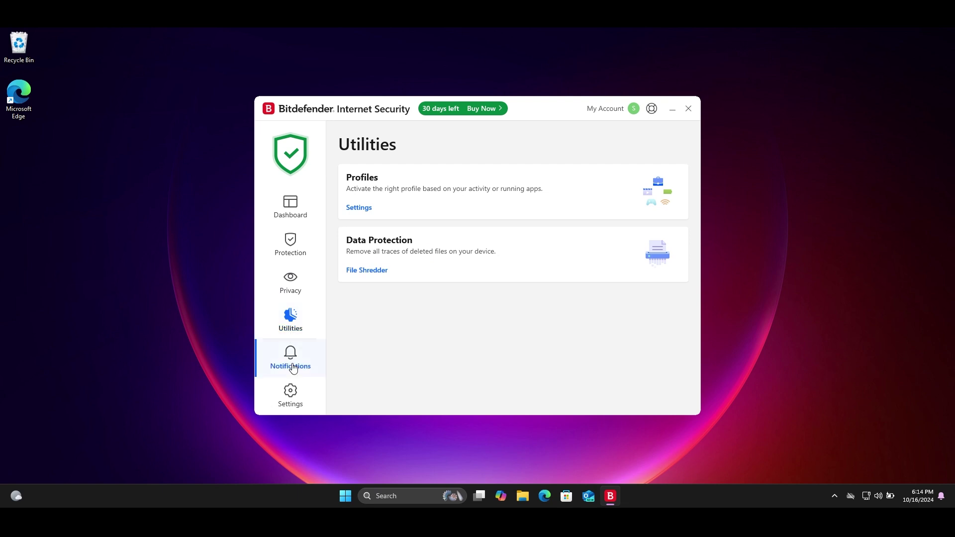
left_click(294, 395)
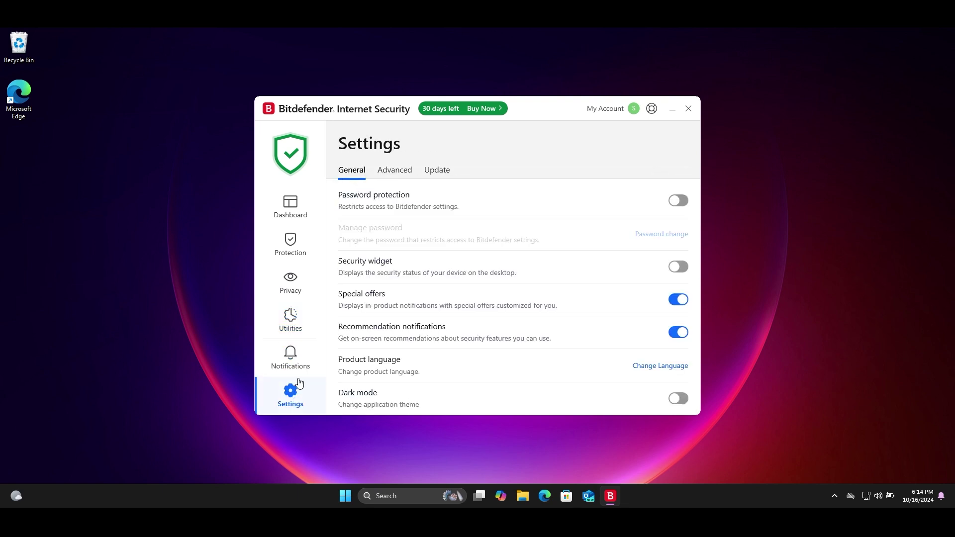
Return to the dashboard and open the Antivirus section of the protection features.
left_click(296, 221)
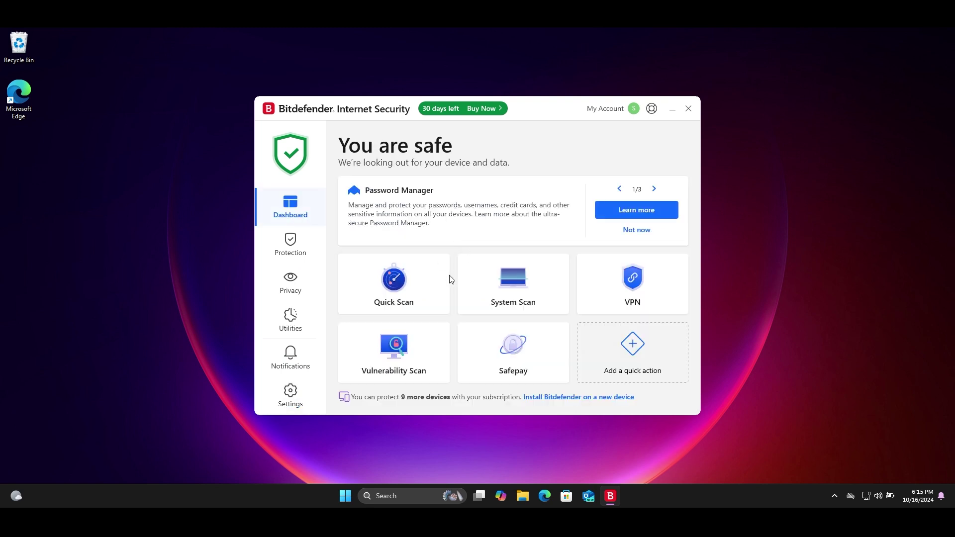
left_click(307, 245)
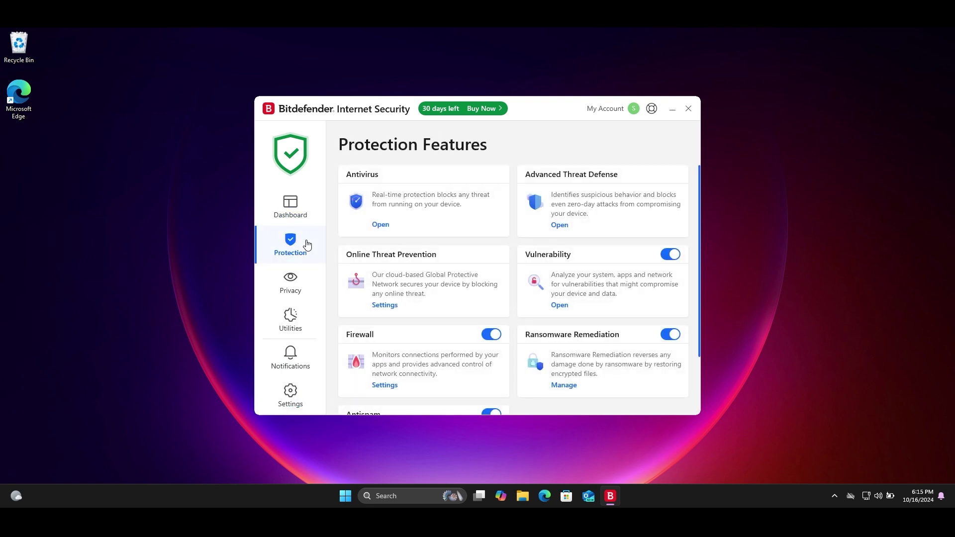
left_click(381, 226)
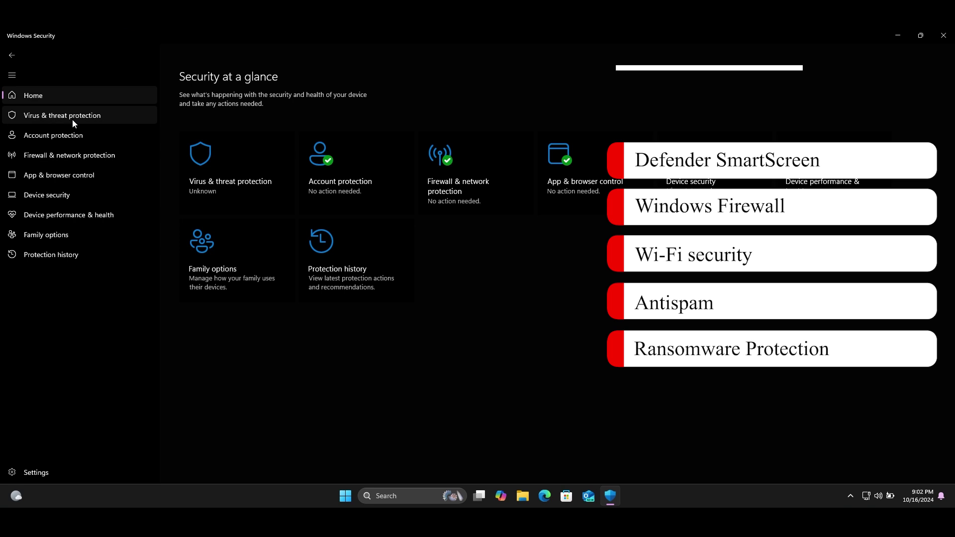
In Windows Security, review virus and threat protection and dismiss the OneDrive setup recommendation under Ransomware protection.
left_click(64, 139)
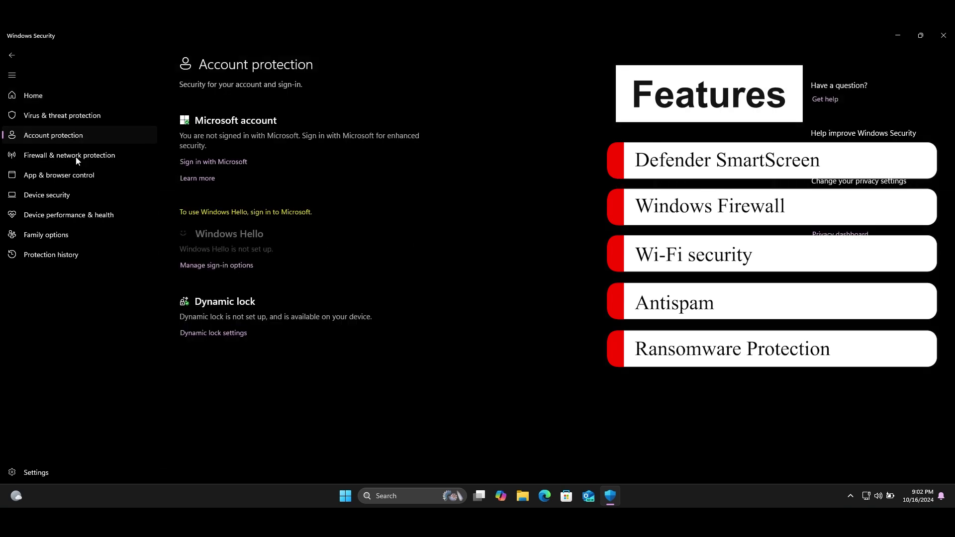
left_click(75, 114)
scroll(410, 256, "down", 2)
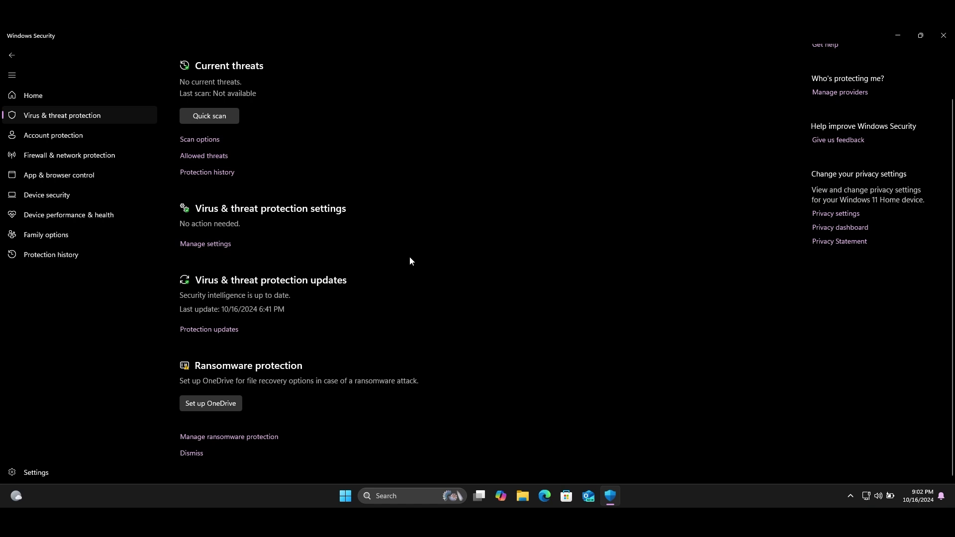
scroll(409, 262, "up", 2)
scroll(409, 263, "down", 2)
left_click(192, 454)
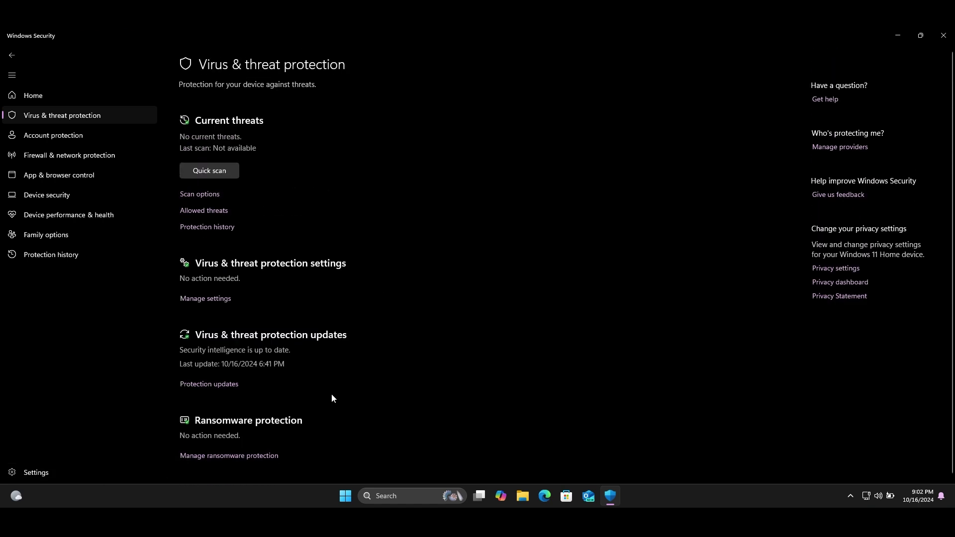
Examine the account, firewall, app and browser control, device security, device performance and family options pages in Windows Security.
left_click(82, 135)
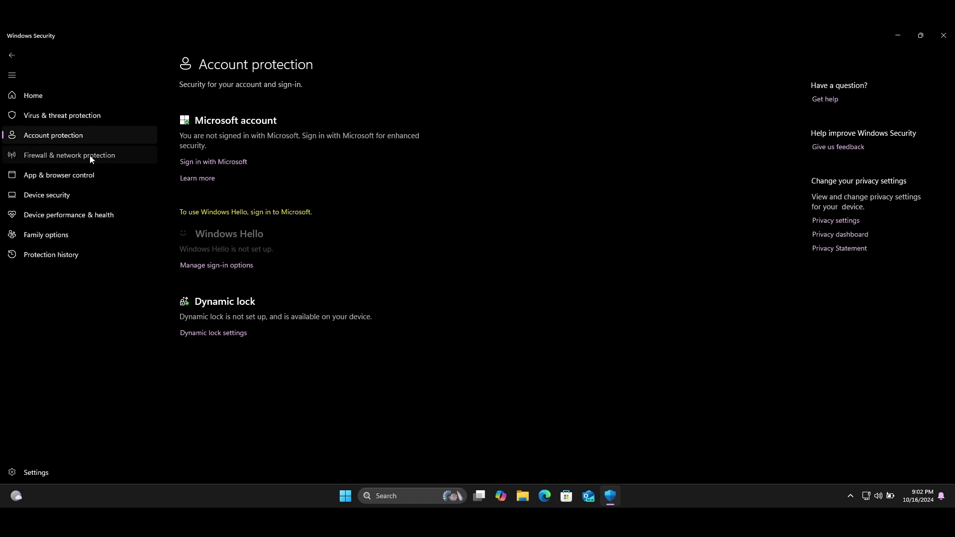
left_click(90, 156)
left_click(79, 175)
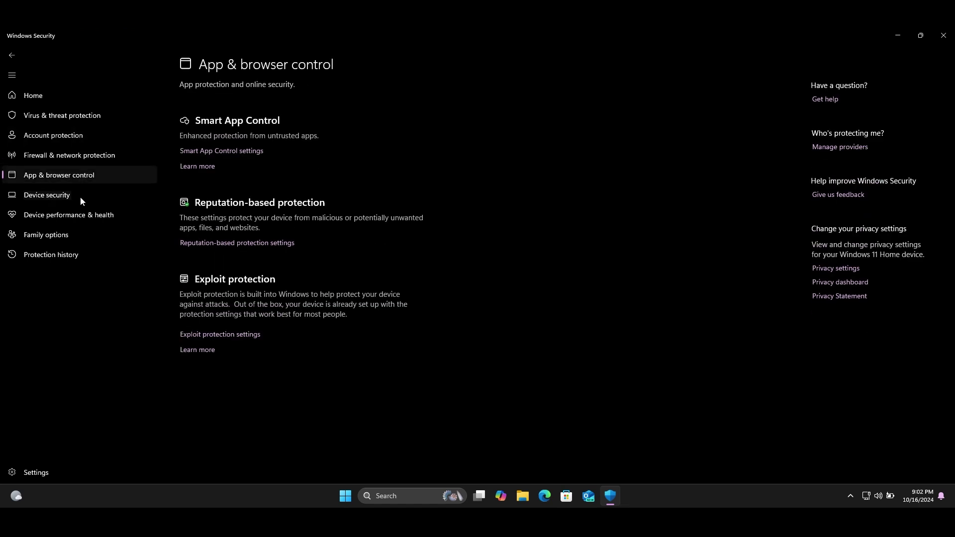
left_click(103, 196)
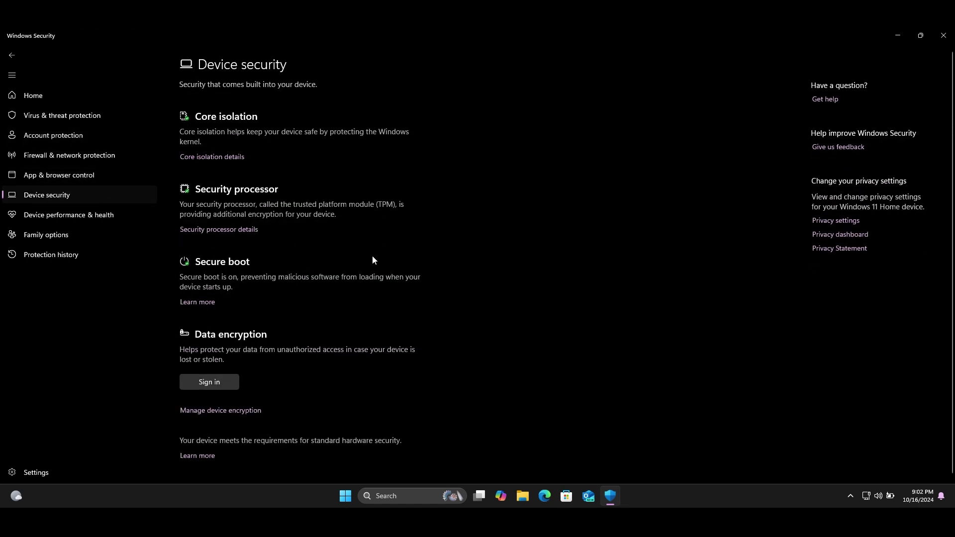
left_click(54, 221)
left_click(61, 242)
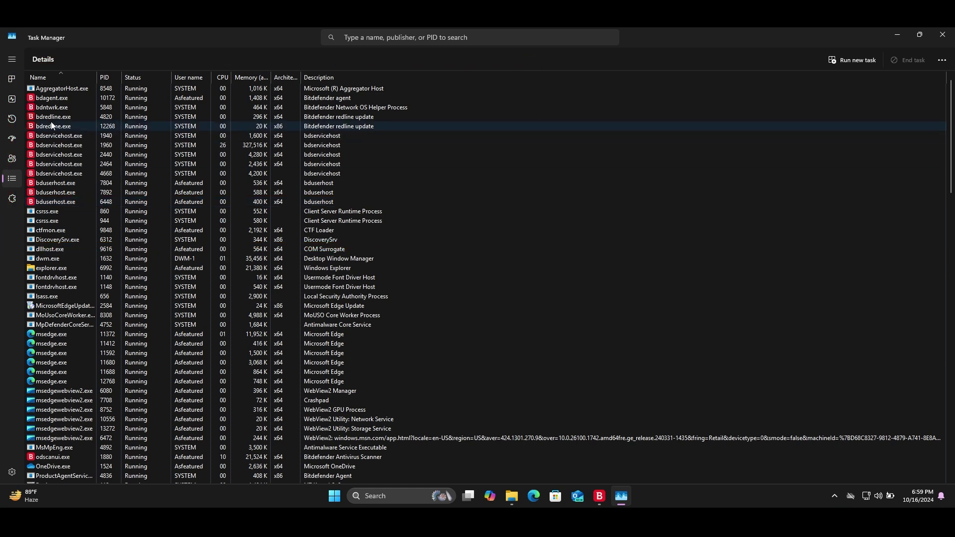
In Task Manager, view the CPU and memory performance graphs while Bitdefender is scanning.
left_click(12, 98)
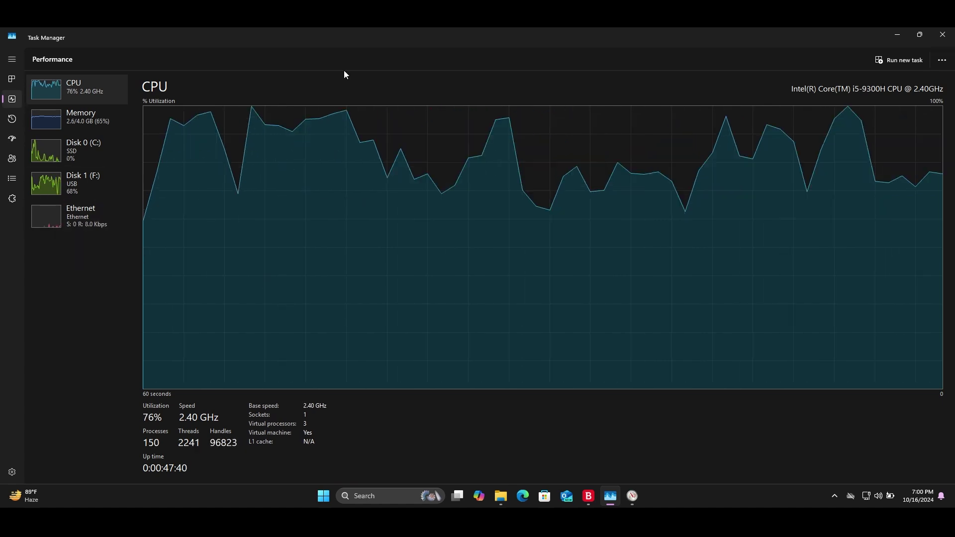
left_click(110, 123)
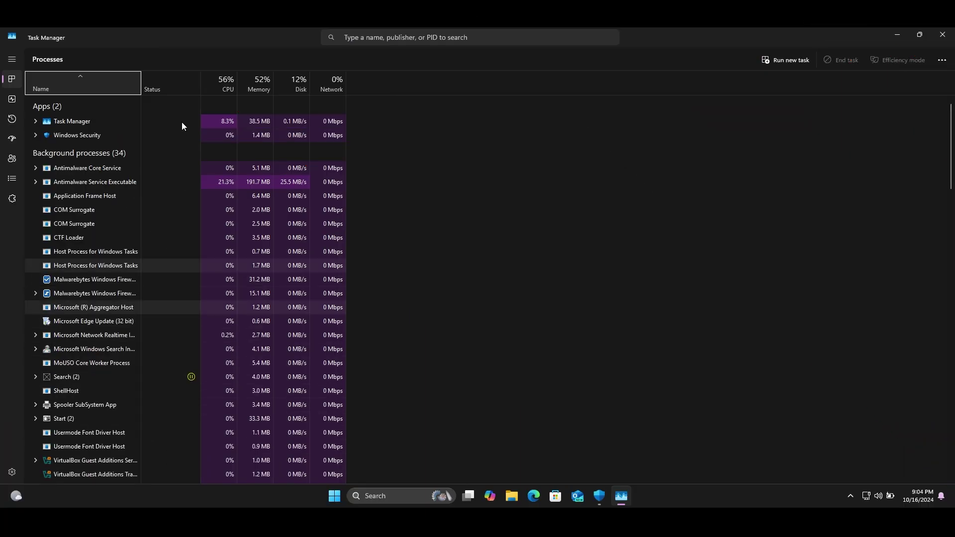
Inspect the antimalware processes' resource usage and the memory performance graph in Task Manager during the Windows Security full scan.
left_click(145, 173)
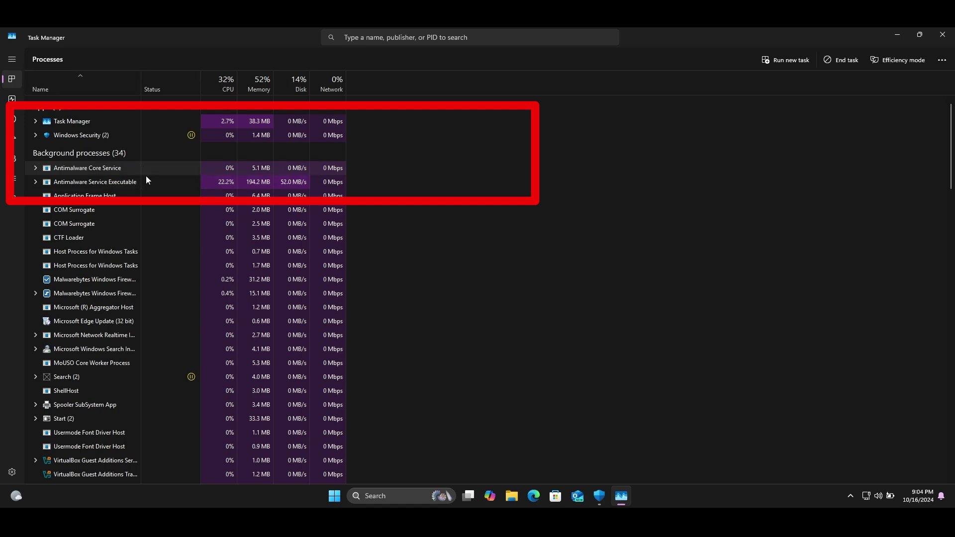
left_click(147, 182)
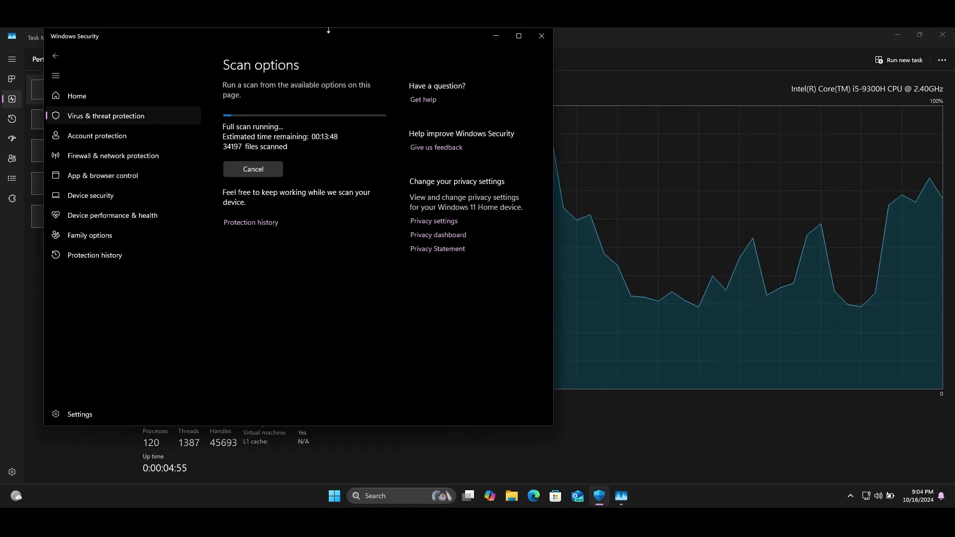
left_click_drag(329, 31, 302, 61)
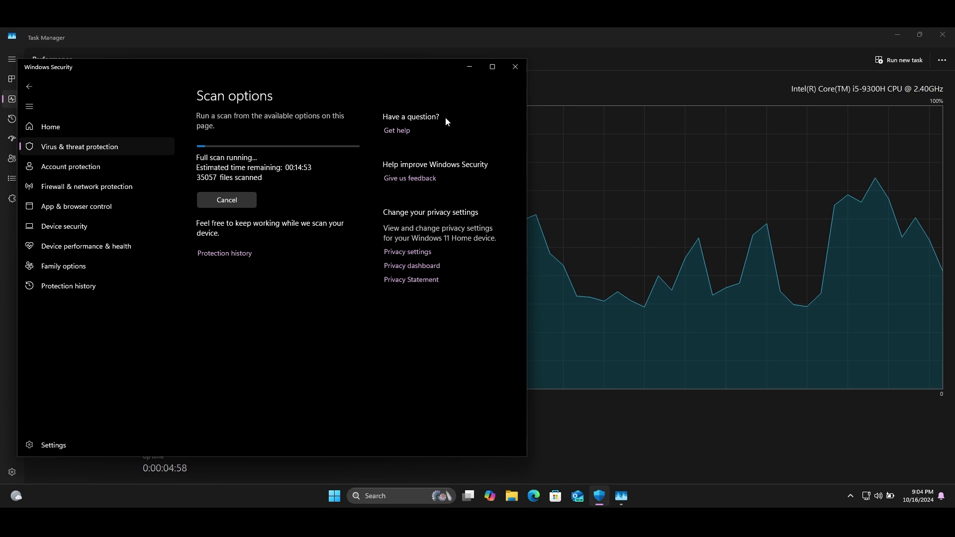
left_click(470, 69)
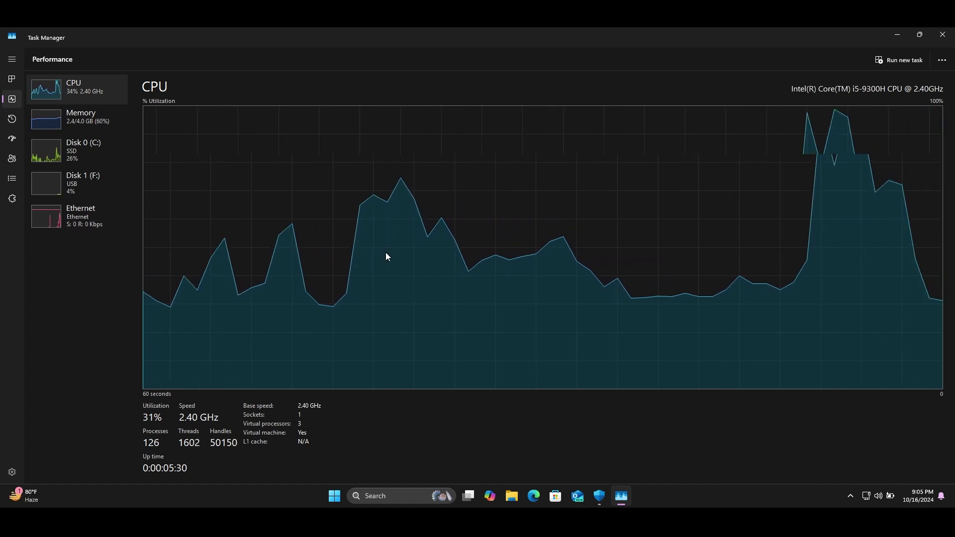
left_click(68, 123)
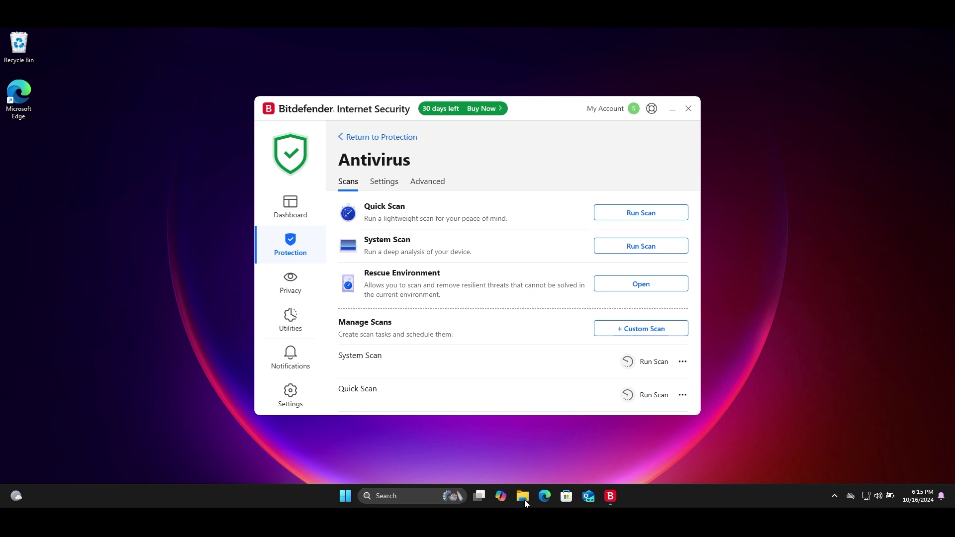
In File Explorer, view the F: drive's properties to check its used and free space, and close them.
left_click(524, 500)
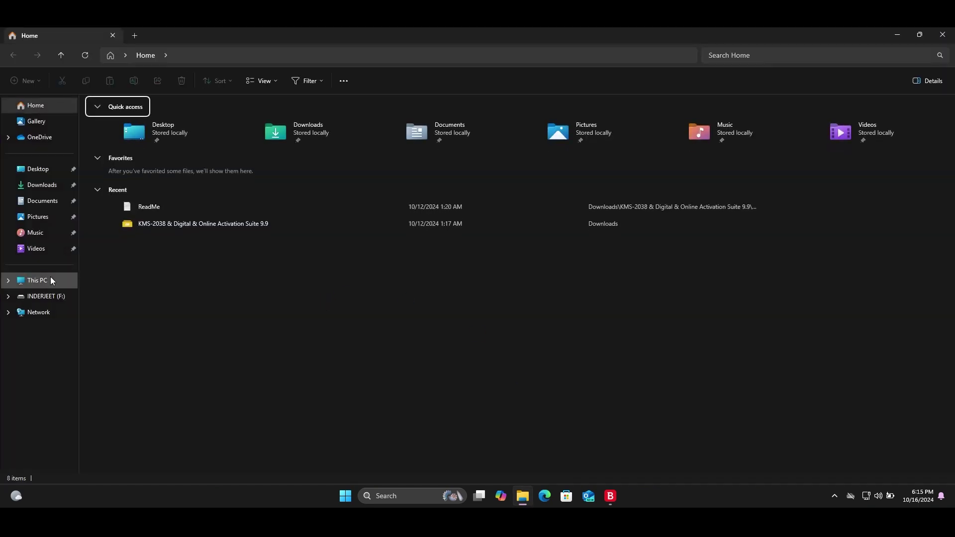
left_click(52, 281)
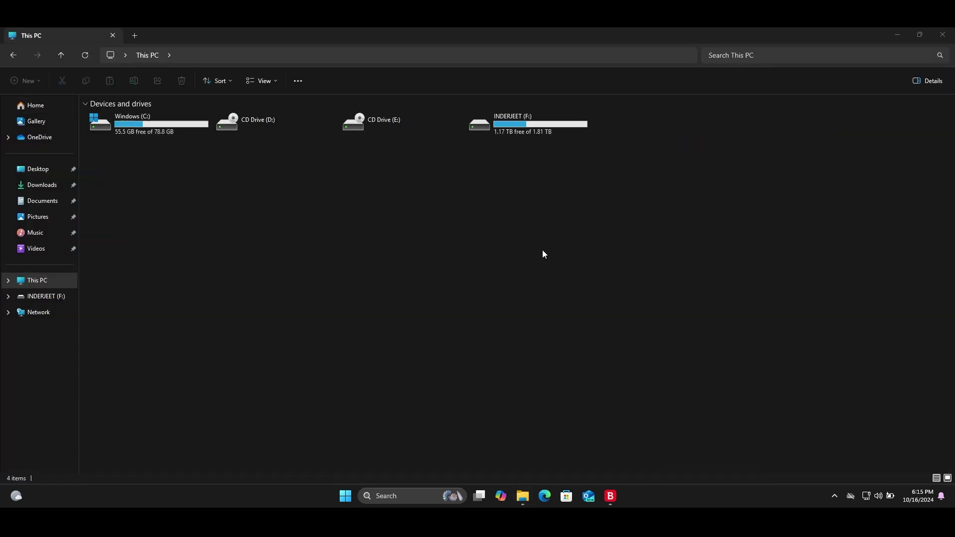
left_click(526, 130)
right_click(526, 131)
left_click(575, 257)
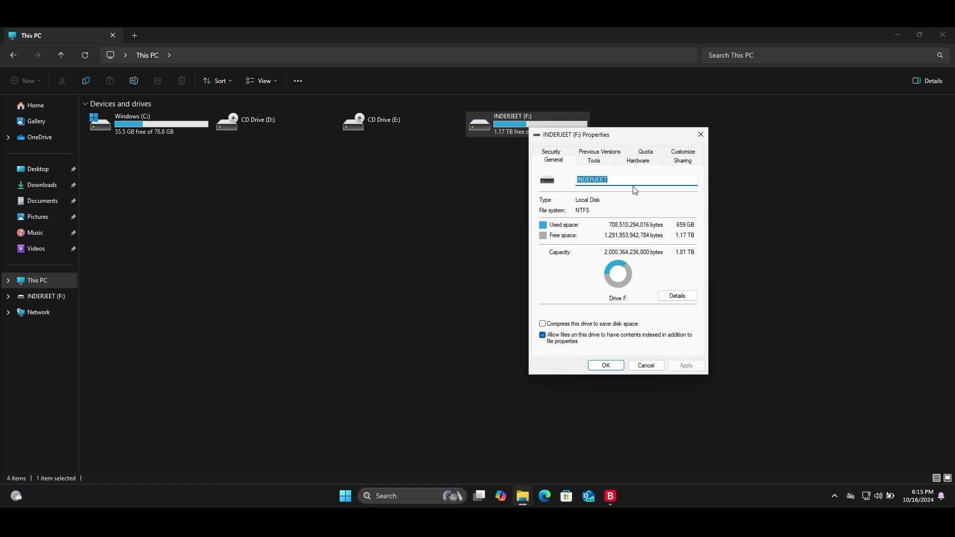
left_click(702, 135)
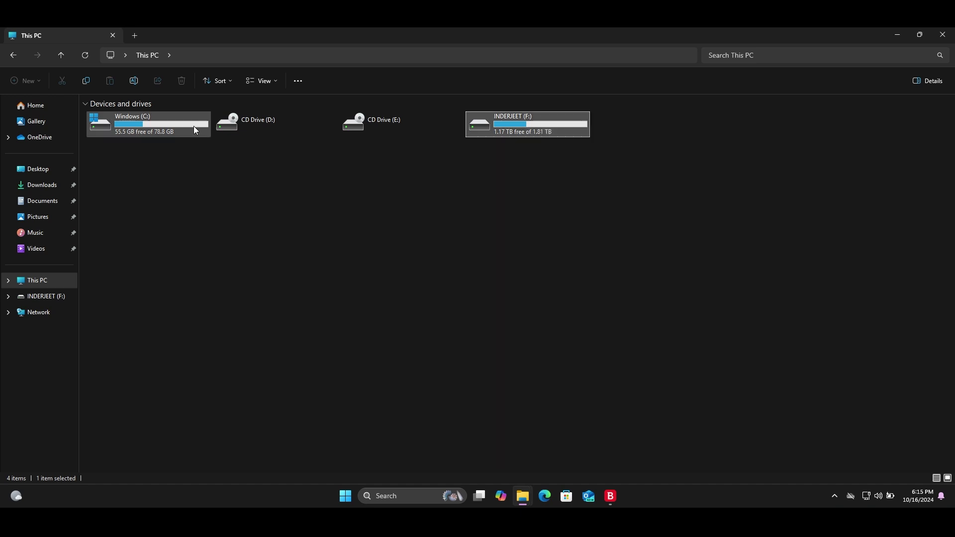
Check the used and free space in the Windows (C:) drive's properties, and minimize File Explorer.
right_click(193, 126)
left_click(258, 255)
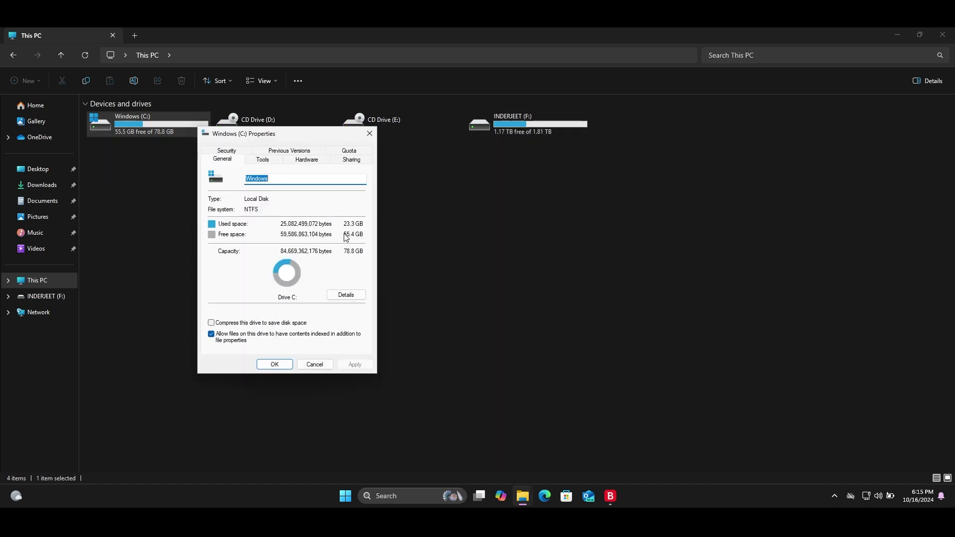
left_click(370, 134)
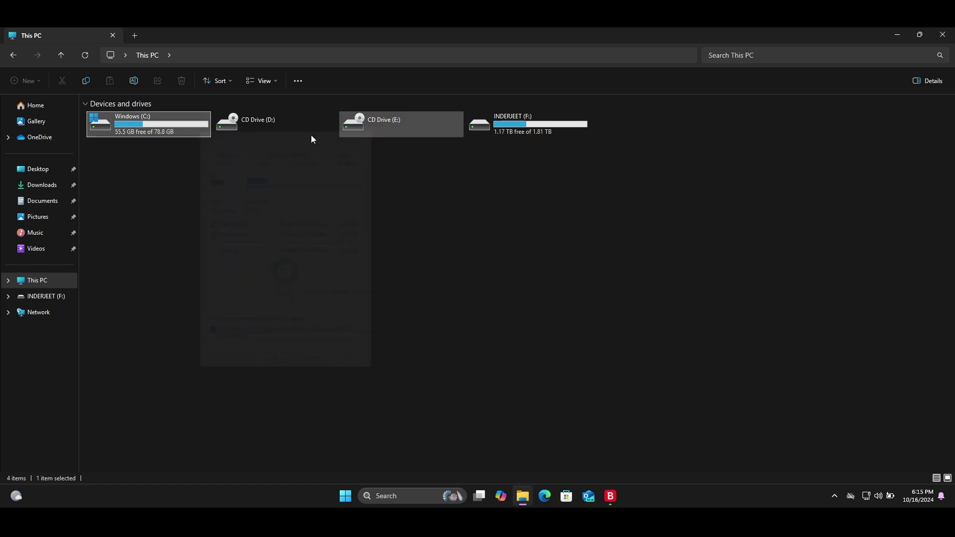
left_click(897, 38)
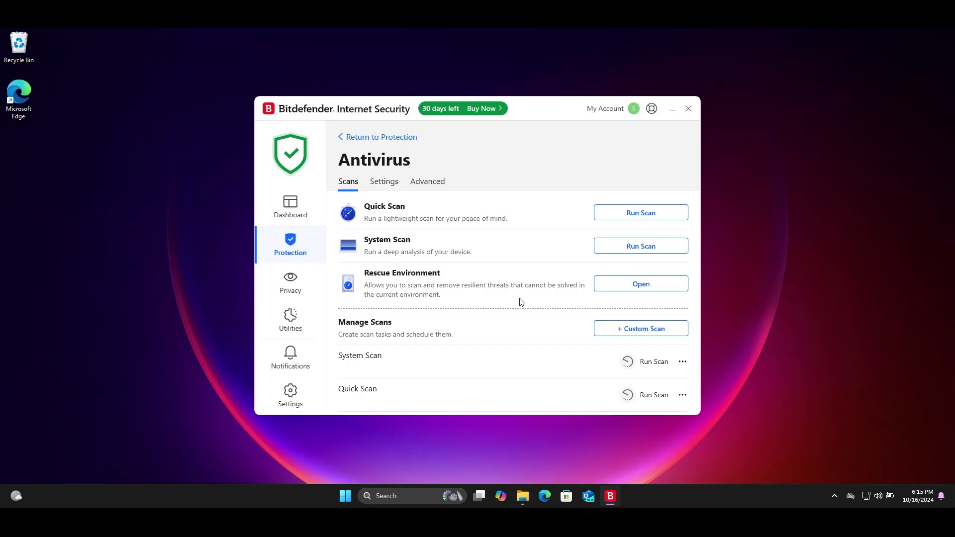
Start a System Scan from Bitdefender's Antivirus page and accept the first-scan notice.
left_click(630, 247)
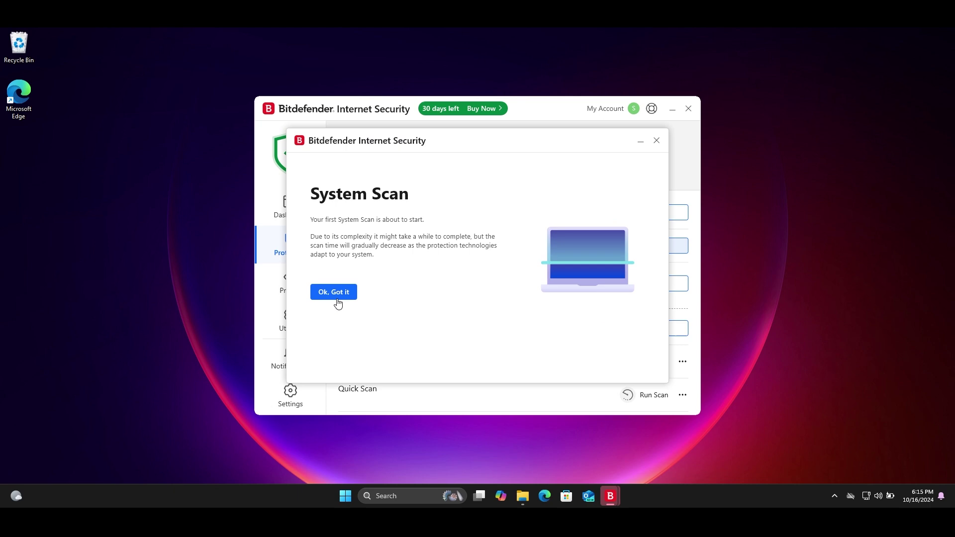
left_click(338, 292)
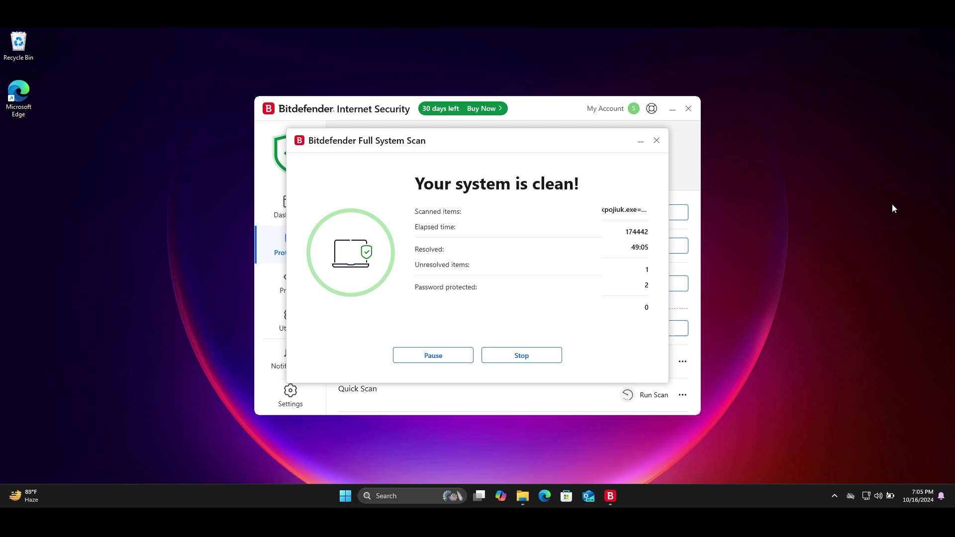
right_click(850, 225)
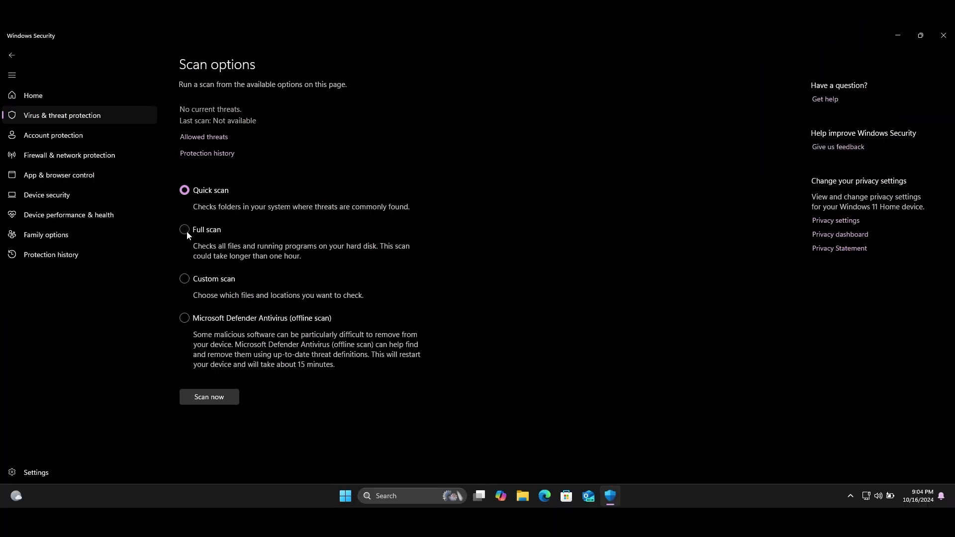
Start a Full scan from the Windows Security scan options.
left_click(184, 230)
left_click(217, 398)
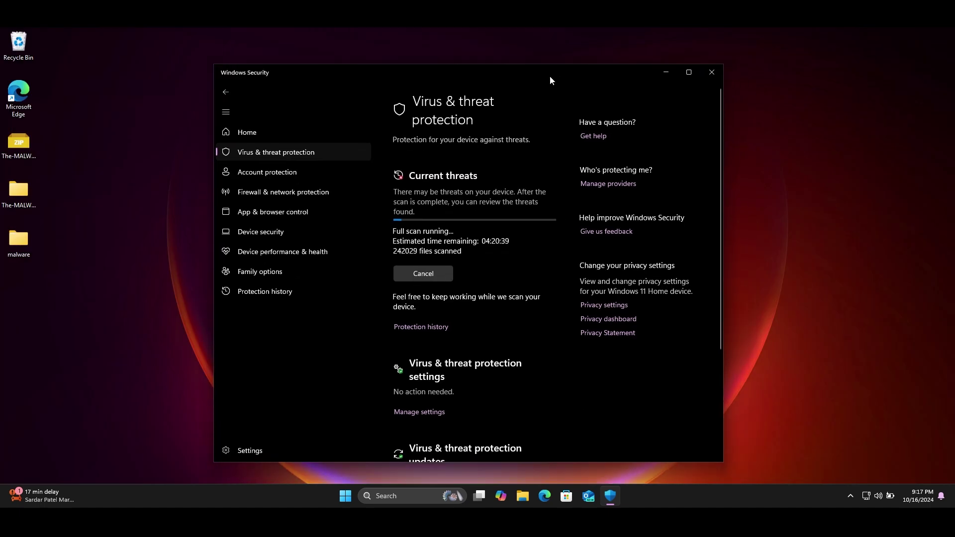
right_click(800, 195)
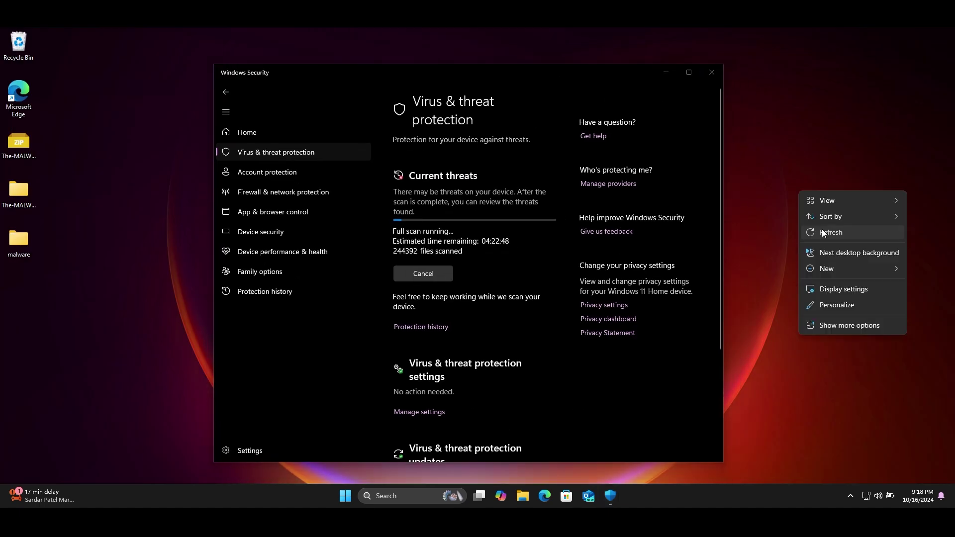
left_click(822, 230)
right_click(822, 230)
left_click(839, 270)
right_click(839, 199)
left_click(870, 240)
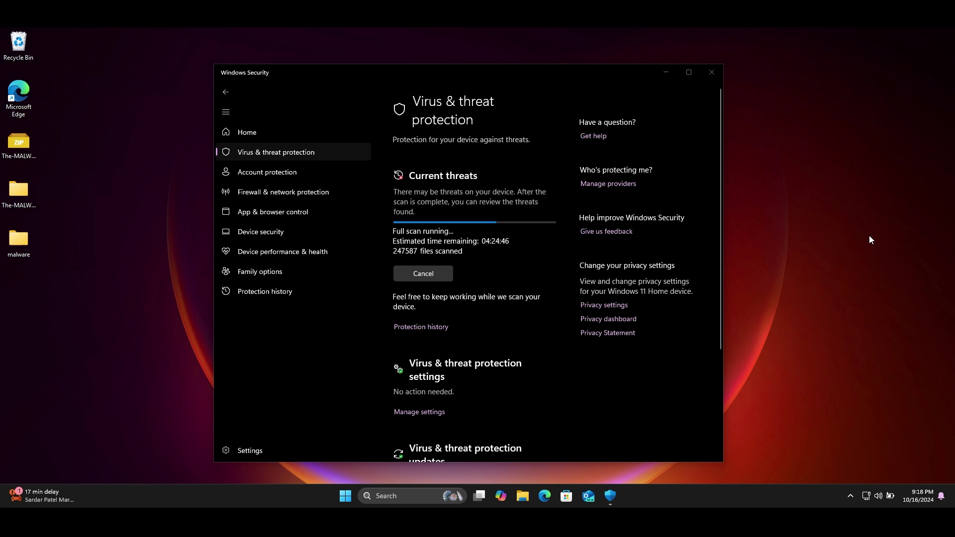
left_click(694, 110)
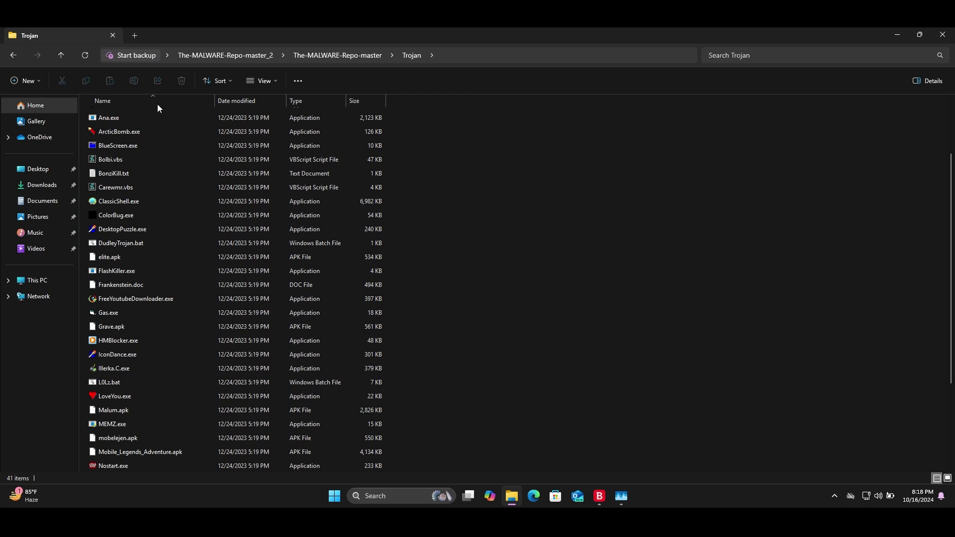
Run the Ana.exe sample from the Trojan folder of The-MALWARE-Repo-master to test Bitdefender's protection.
double_click(126, 120)
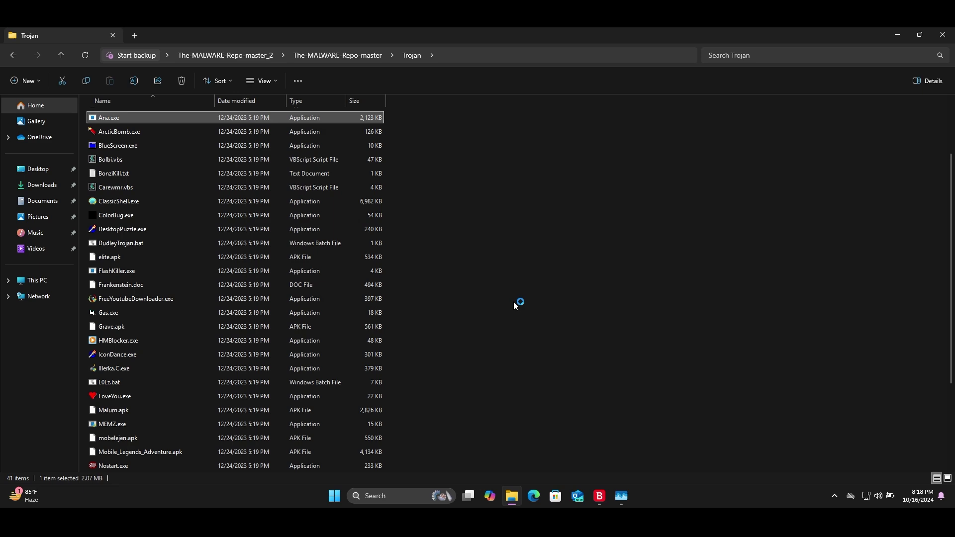
Run the ArcticBomb.exe and Bolbi.vbs samples from the Trojan folder to test Bitdefender's real-time protection.
left_click(600, 496)
left_click(160, 122)
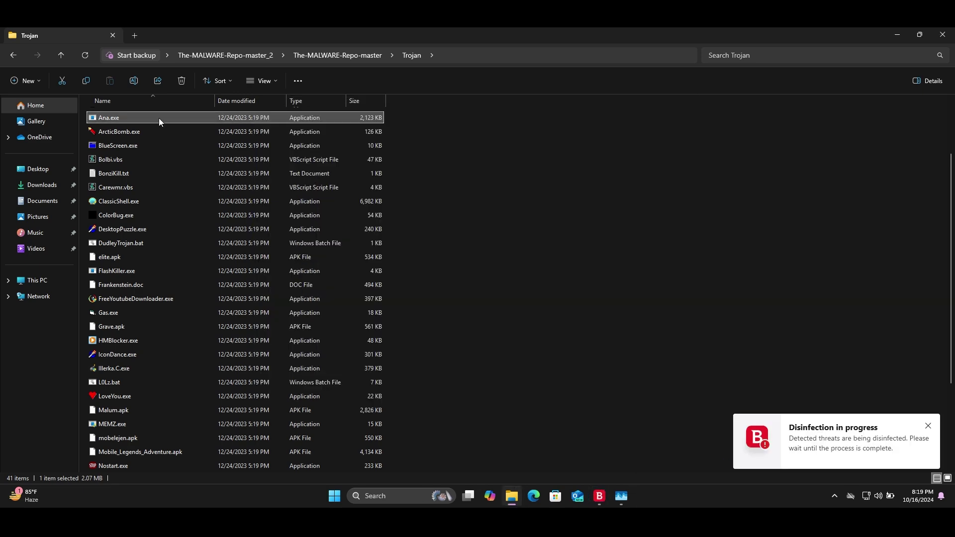
double_click(119, 131)
double_click(208, 160)
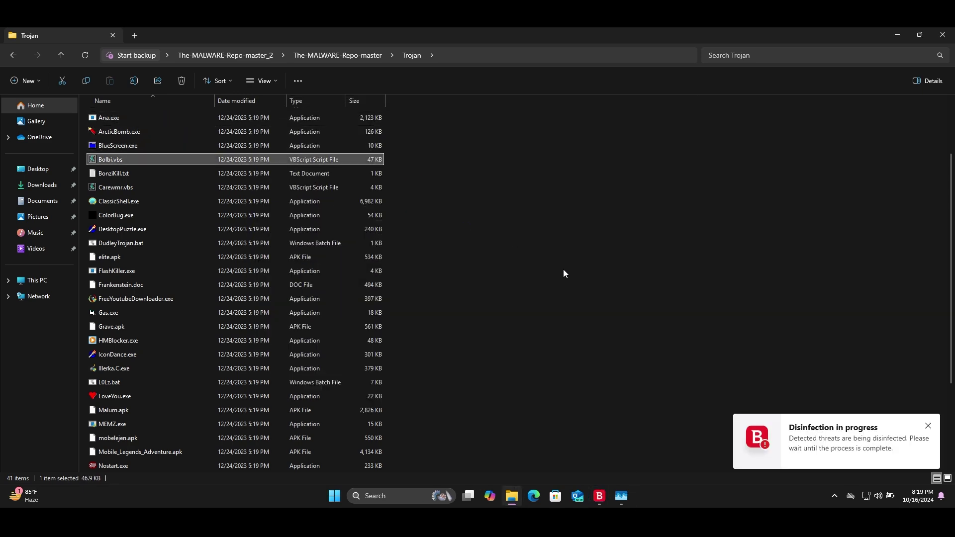
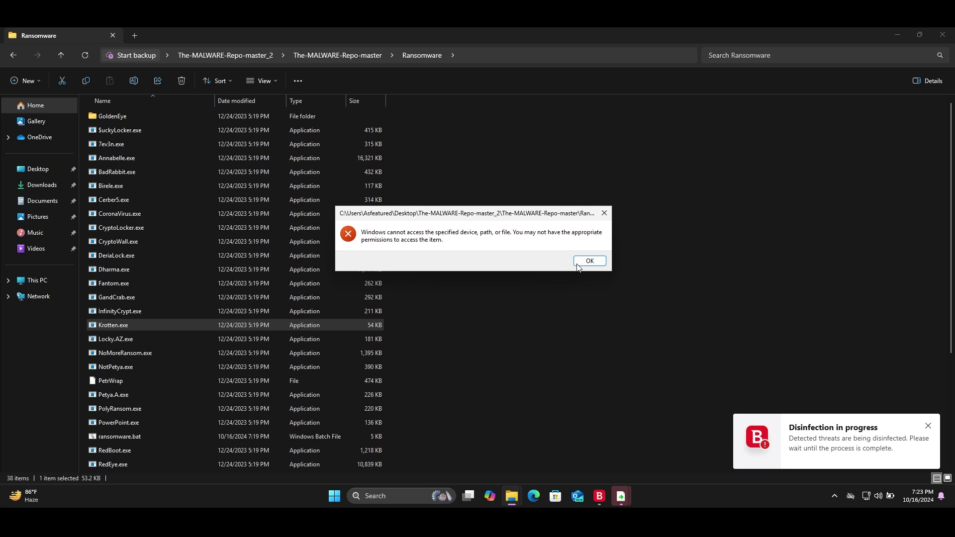
Dismiss the file access error and advance through the samples in the Ransomware folder to select PetrWrap.
key("Down")
key("Down")
left_click(578, 263)
key("Down")
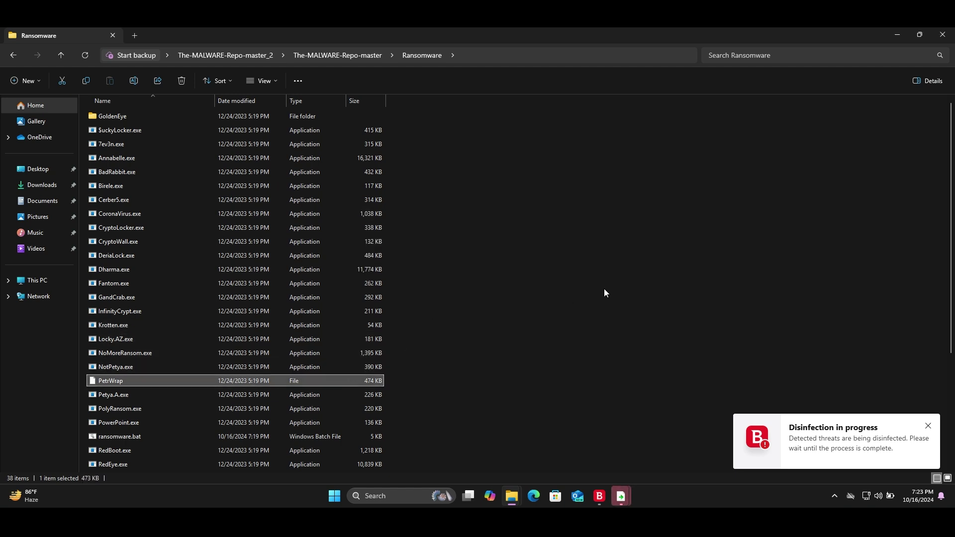
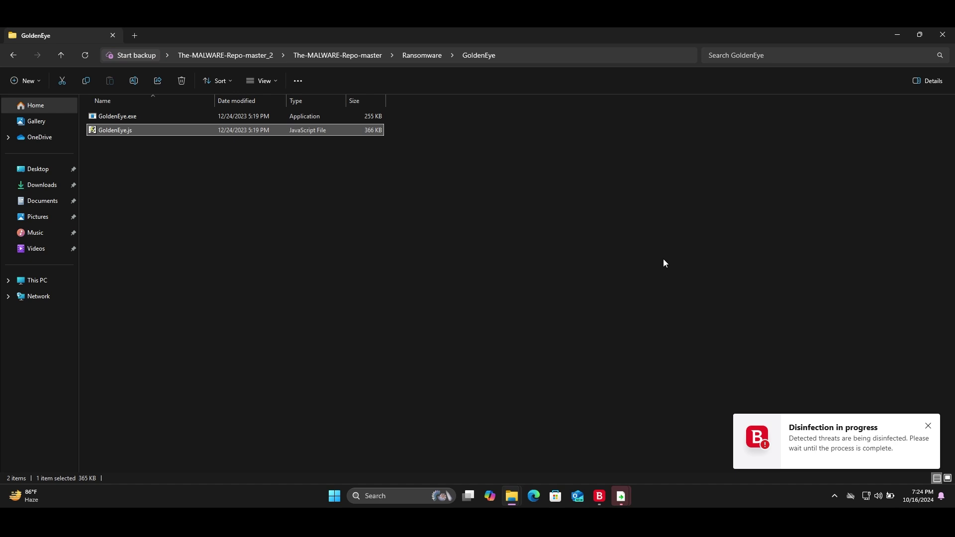
Close the GoldenEye folder window and expand the newest infected file alert among all Bitdefender notifications.
left_click(949, 39)
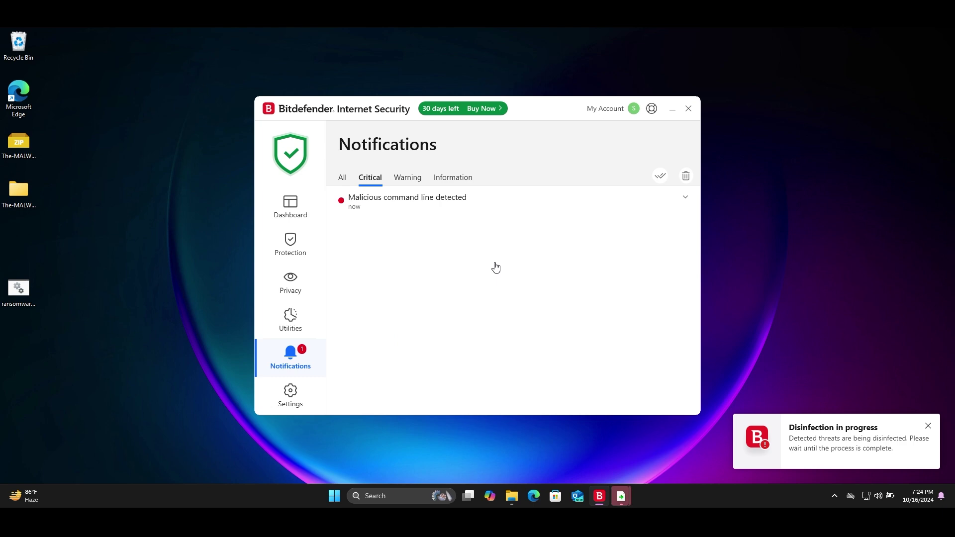
left_click(343, 178)
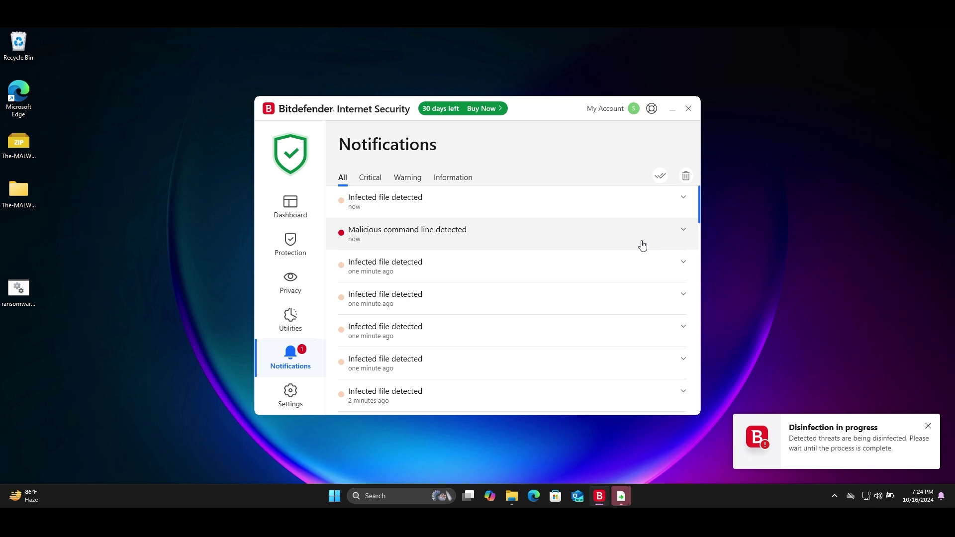
left_click(564, 212)
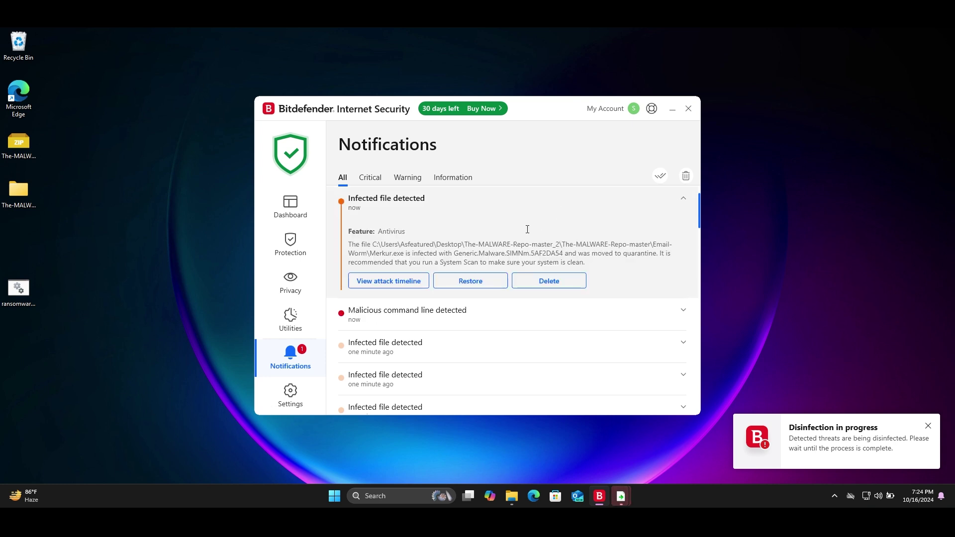
View the alert's attack timeline and examine the userinit.exe, explorer.exe, Threat detected and Alternative outcome stages.
left_click(413, 284)
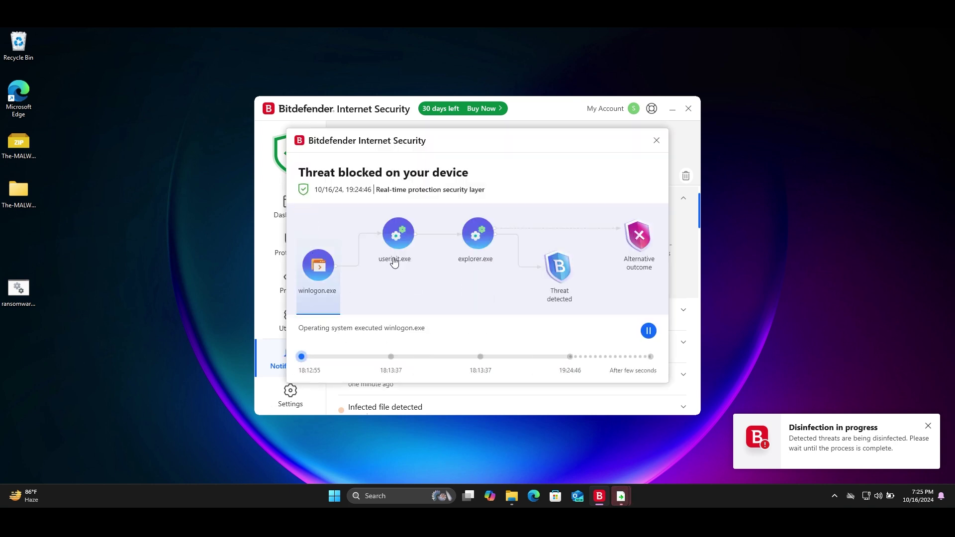
left_click(395, 263)
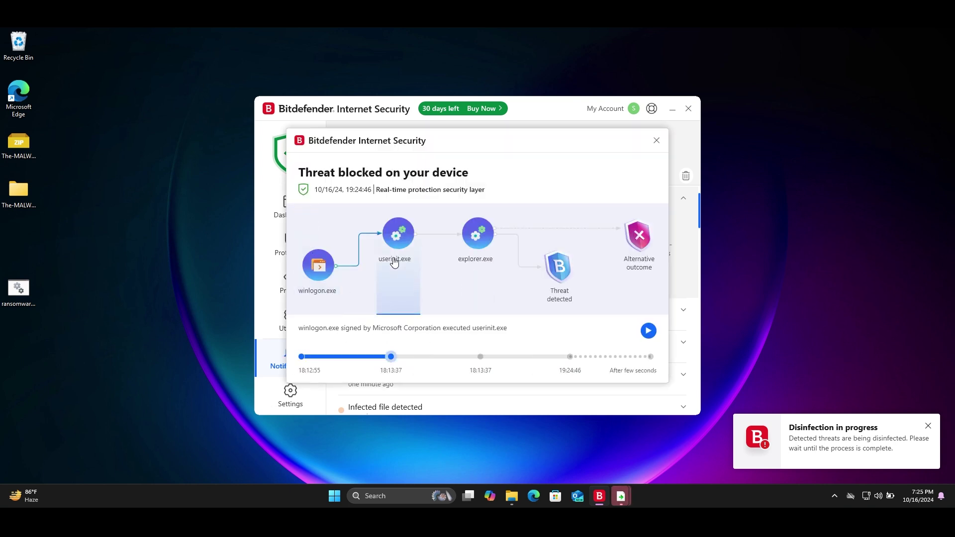
left_click(477, 263)
left_click(559, 283)
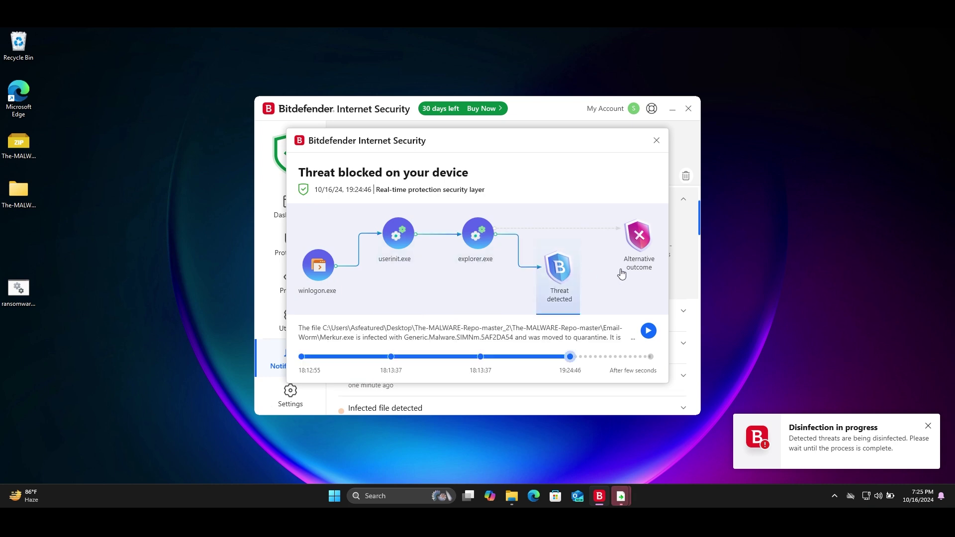
left_click(622, 274)
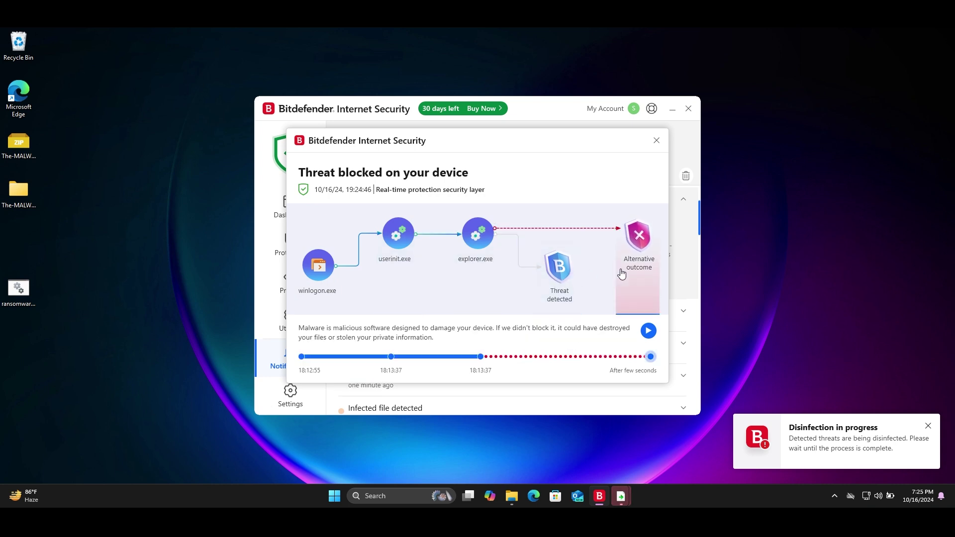
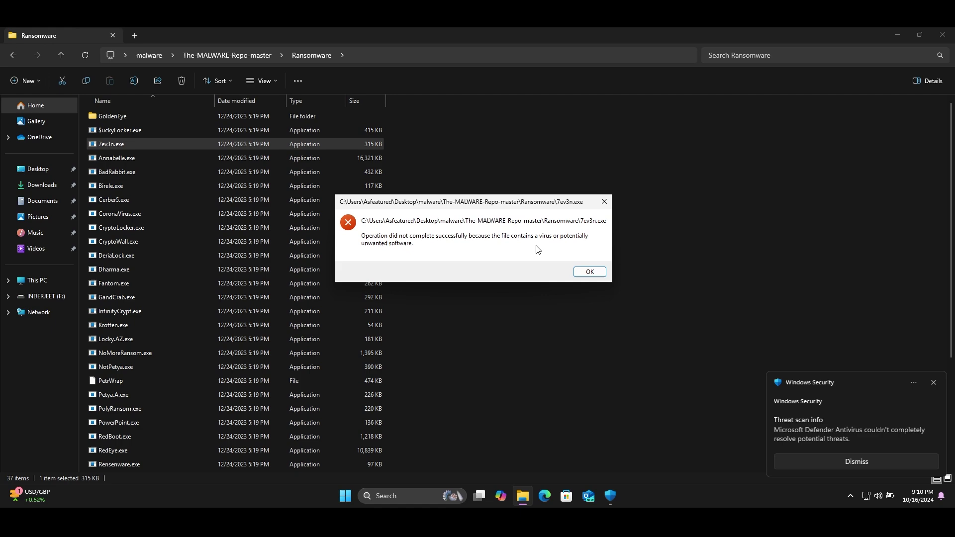
Dismiss the 7ev3n.exe alert, try to run the BadRabbit.exe sample from the Ransomware folder, and close its dialog.
left_click(574, 273)
double_click(287, 172)
left_click(588, 272)
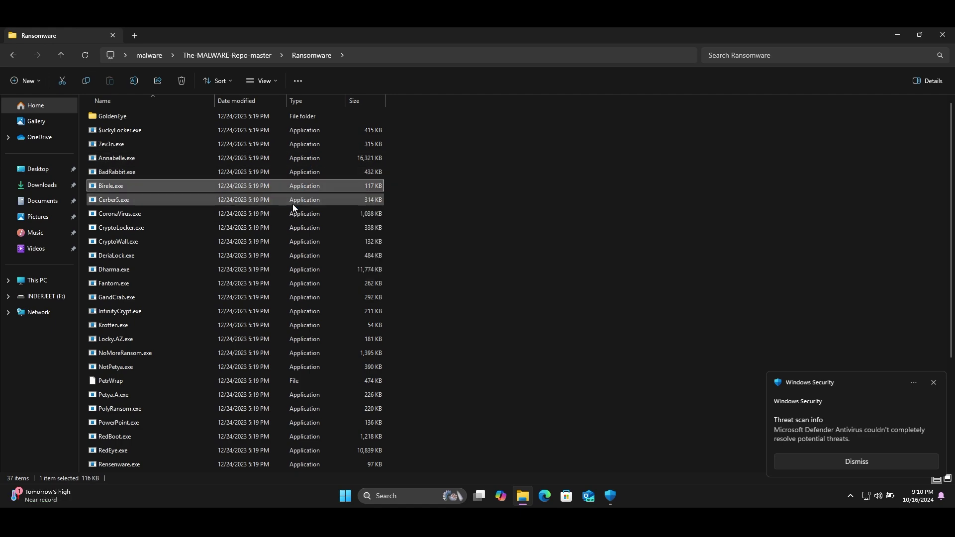
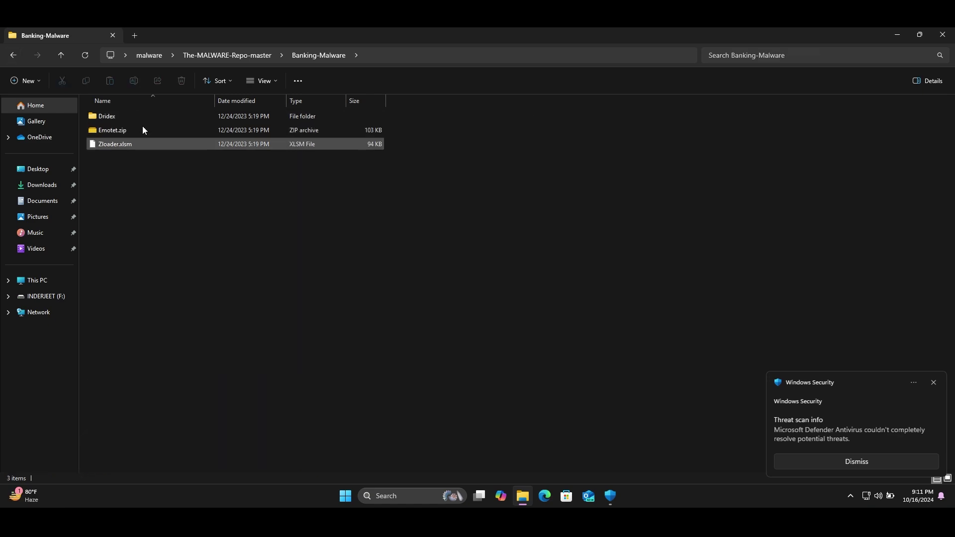
Go through the Email-Worm folder to the Joke folder of the malware repository and run the CrazyNCS.exe sample.
key("Return")
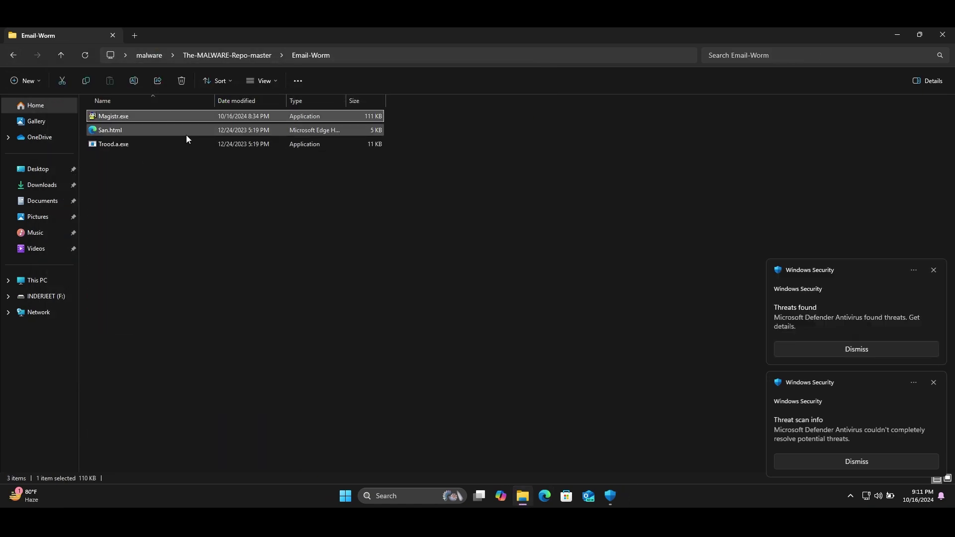
key("alt+Up")
double_click(104, 172)
double_click(147, 159)
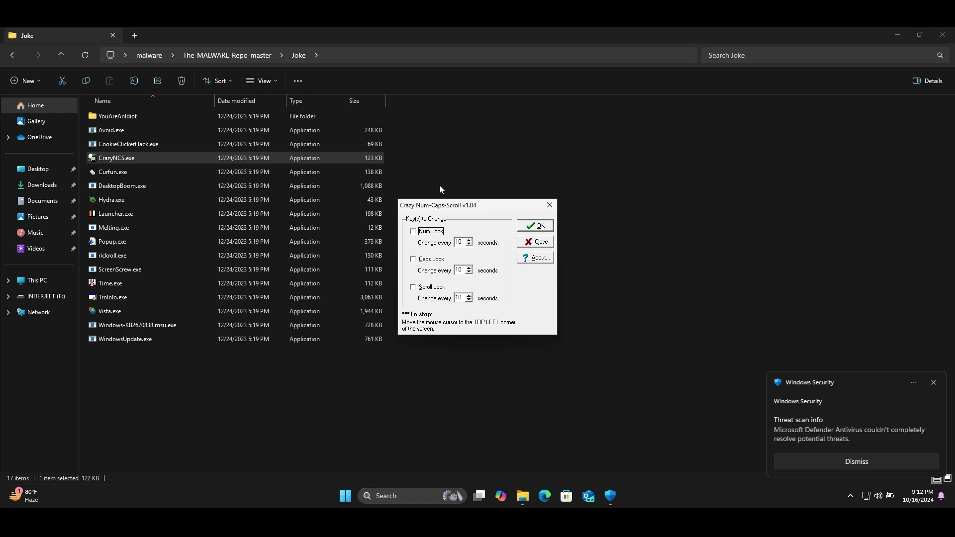
Accept the Crazy Num-Caps-Scroll dialog, run CrazyNCS.exe again and close its windows.
left_click(537, 229)
double_click(260, 160)
left_click(550, 206)
left_click(558, 192)
Run the Curfun.exe sample from the Joke folder and close the Cursor Fun windows.
double_click(199, 170)
left_click(583, 198)
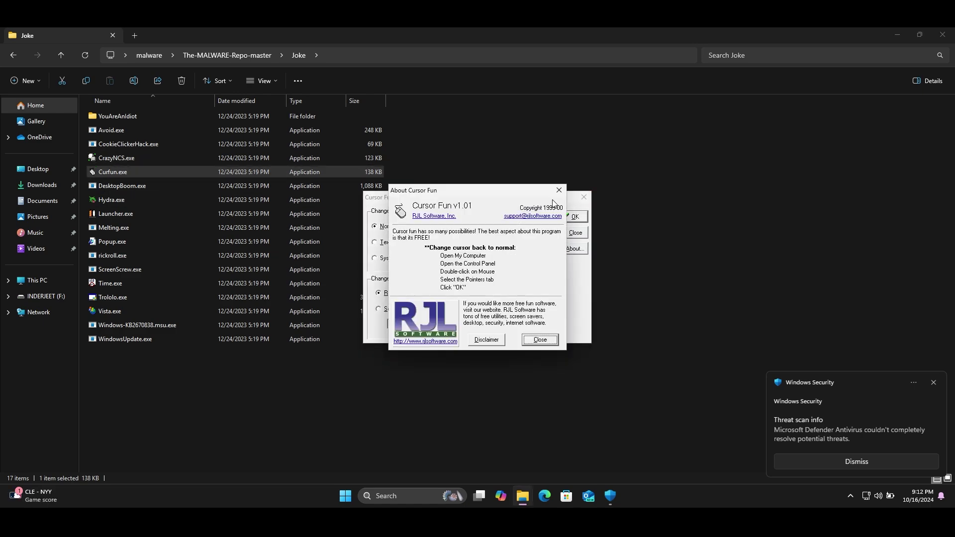
left_click(557, 192)
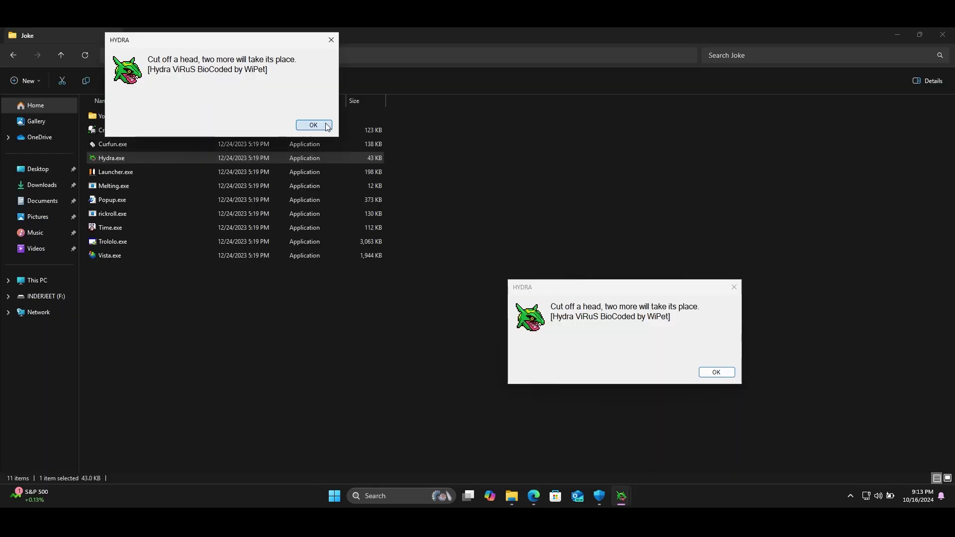
Dismiss the message boxes of the running Hydra.exe sample to test its behaviour.
left_click(326, 125)
left_click(696, 462)
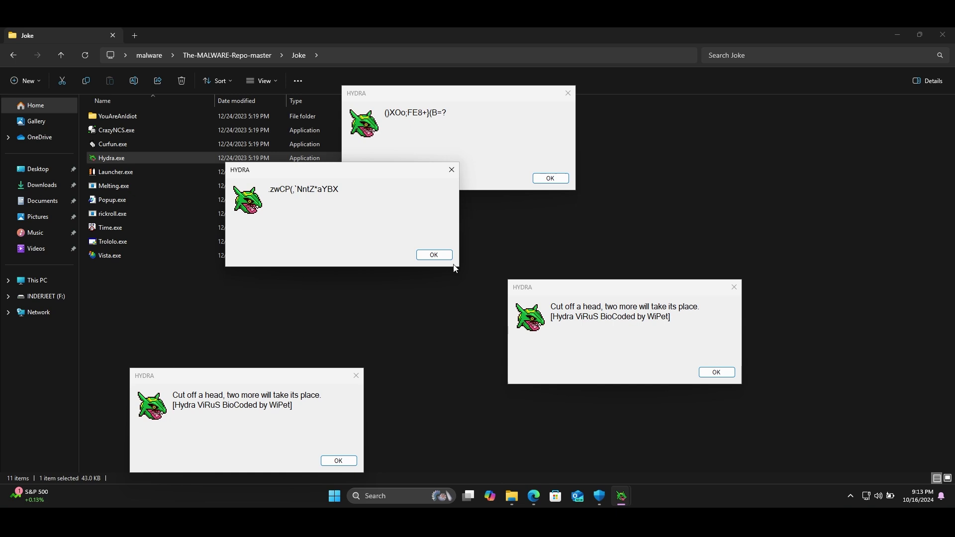
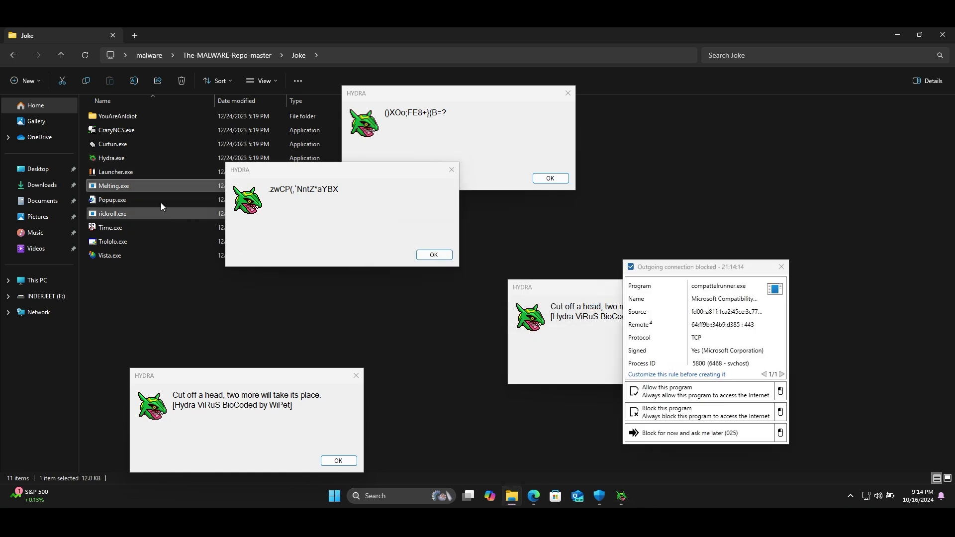
Run the rickroll.exe and Time.exe samples from the Joke folder.
left_click(120, 213)
left_click(112, 230)
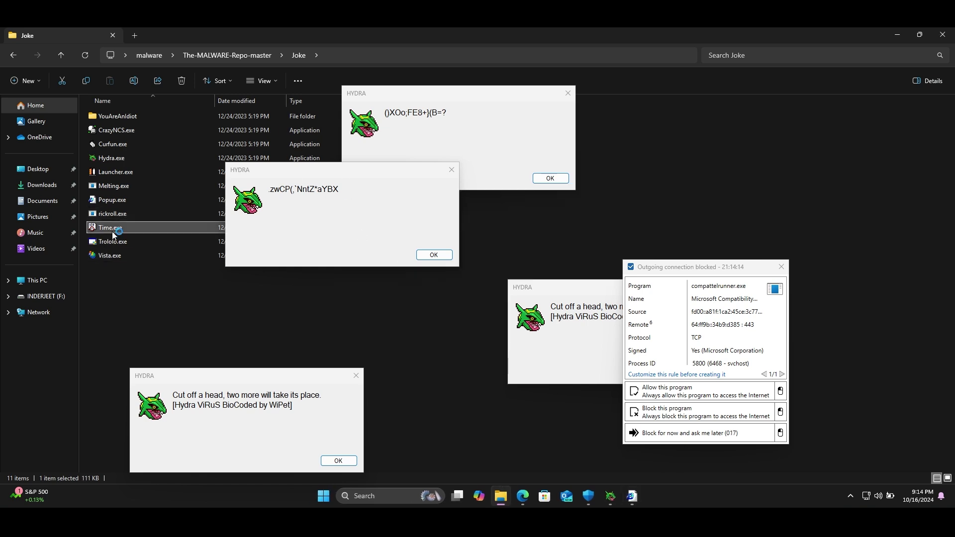
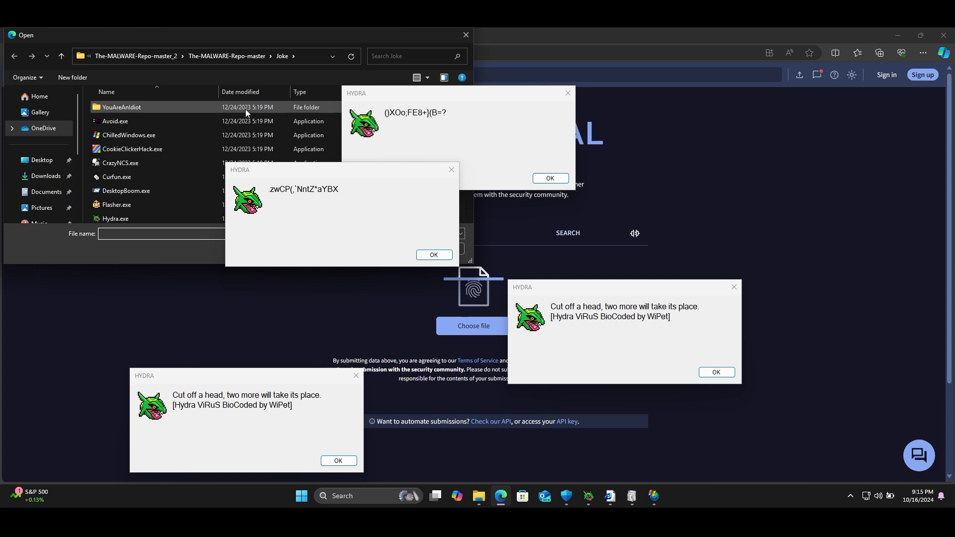
Submit Hydra.exe from the Joke folder to VirusTotal for analysis.
scroll(139, 177, "down", 2)
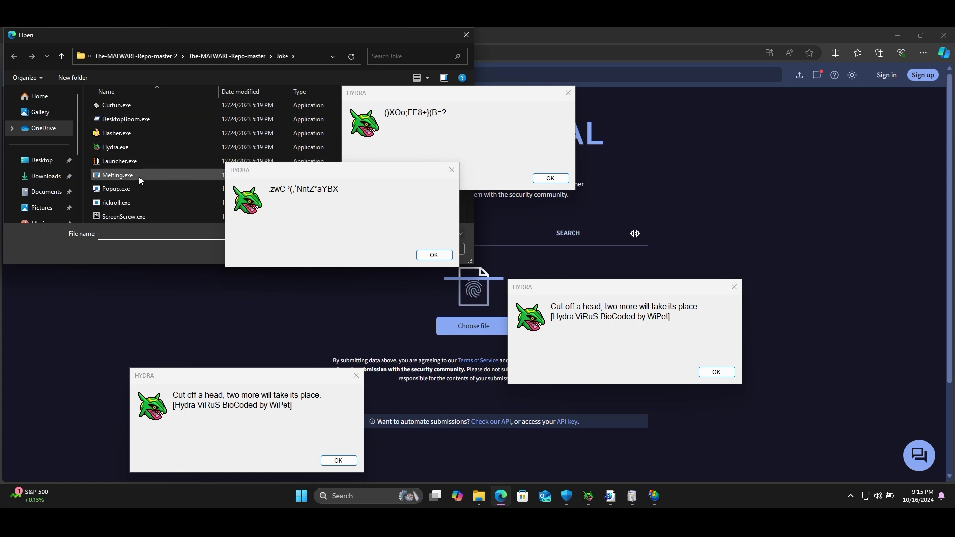
left_click(115, 148)
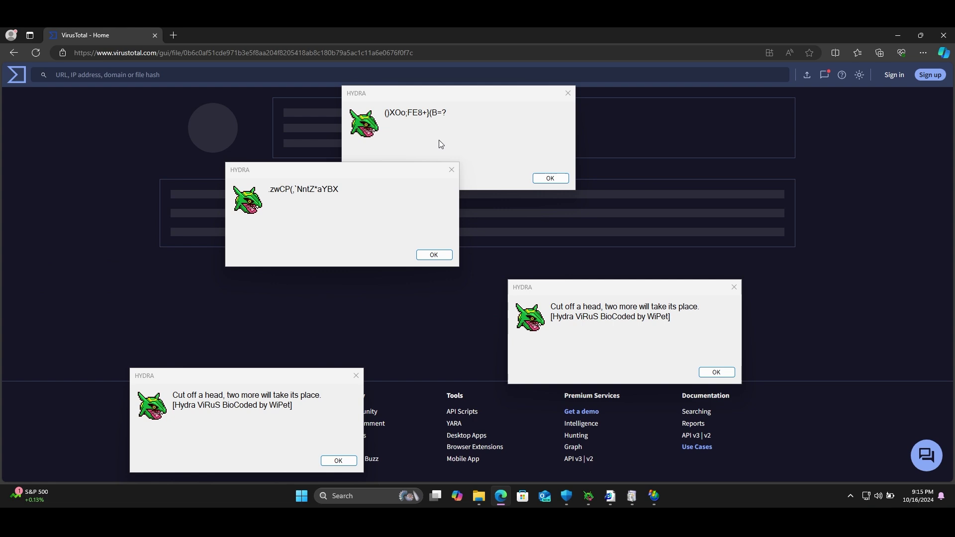
Move the three HYDRA pop-ups covering the VirusTotal report aside and review the security vendors' detections for Hydra.exe.
left_click_drag(412, 169, 703, 298)
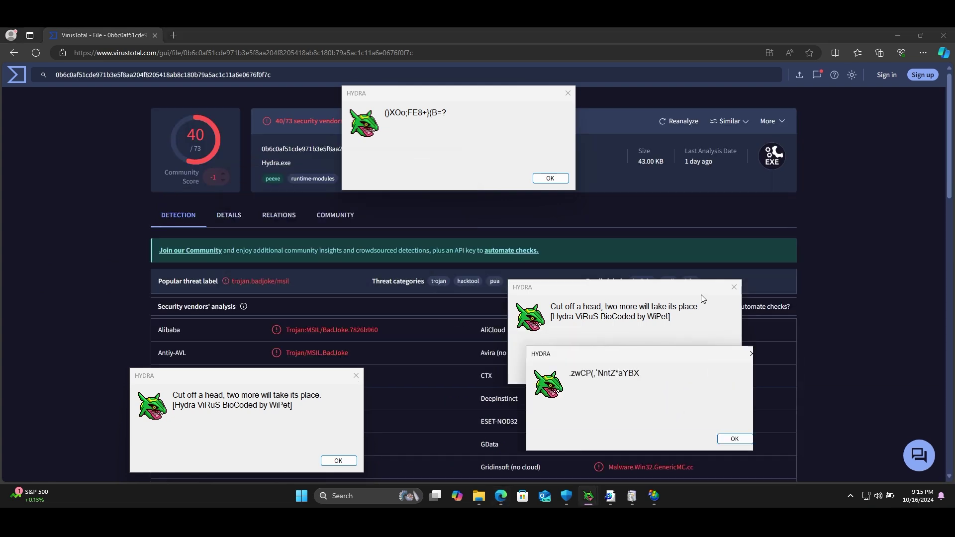
left_click_drag(494, 97, 662, 345)
left_click_drag(247, 378, 718, 350)
scroll(331, 349, "down", 1)
scroll(331, 348, "down", 2)
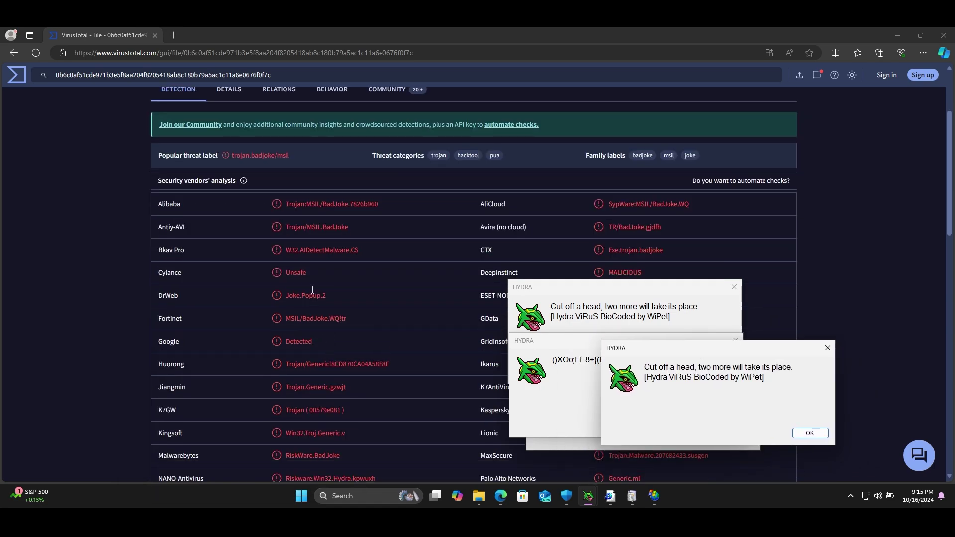